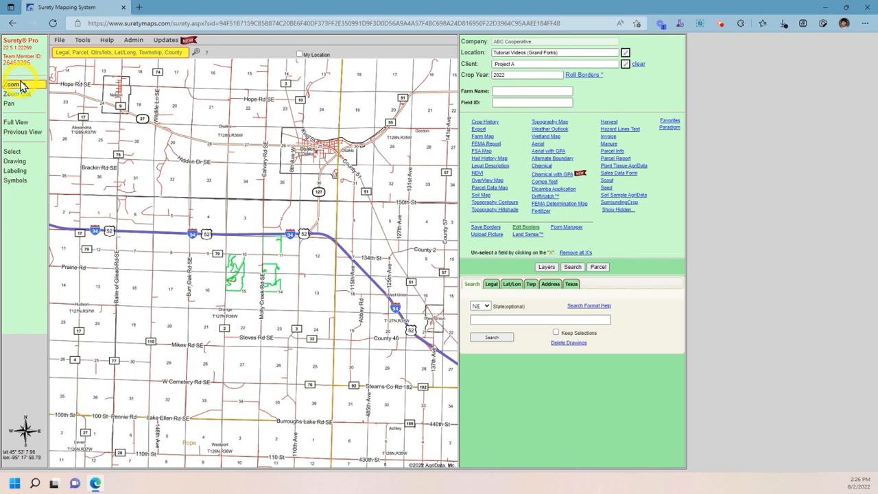
Step: Zoom in twice so the 125.89- and 118.34-acre green-bordered fields fill the map
left_click_drag(200, 217, 290, 306)
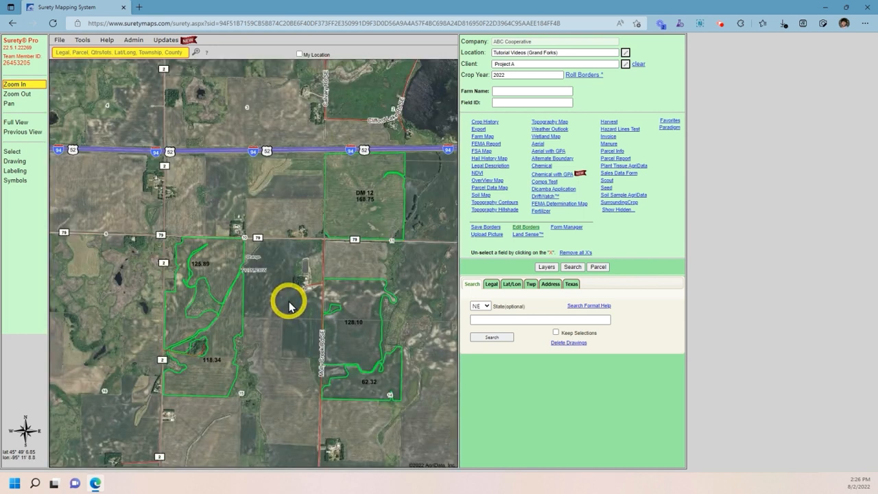
left_click_drag(139, 200, 284, 411)
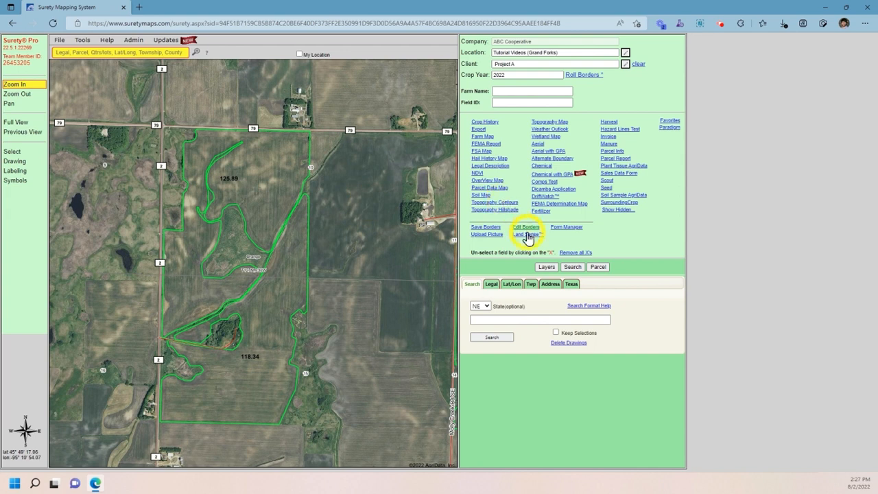
Step: Turn on the Contour Topo Lines layer and open its properties showing 1–5 ft intervals
left_click(547, 267)
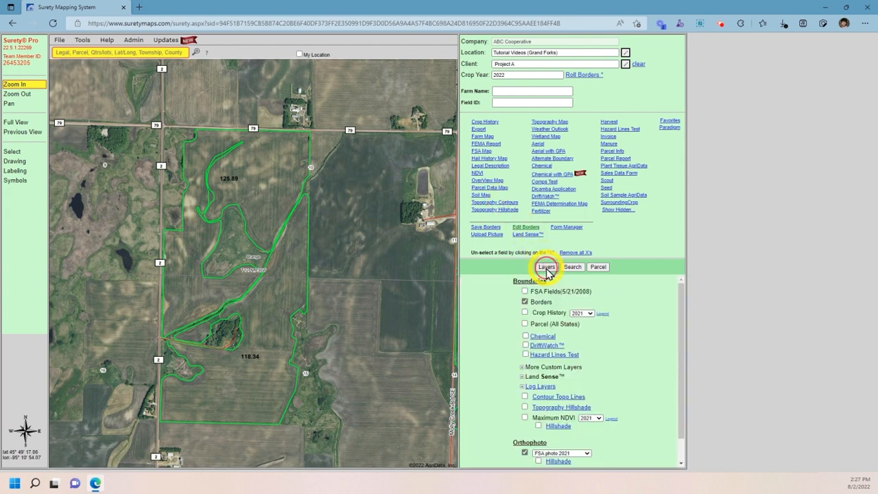
left_click(526, 396)
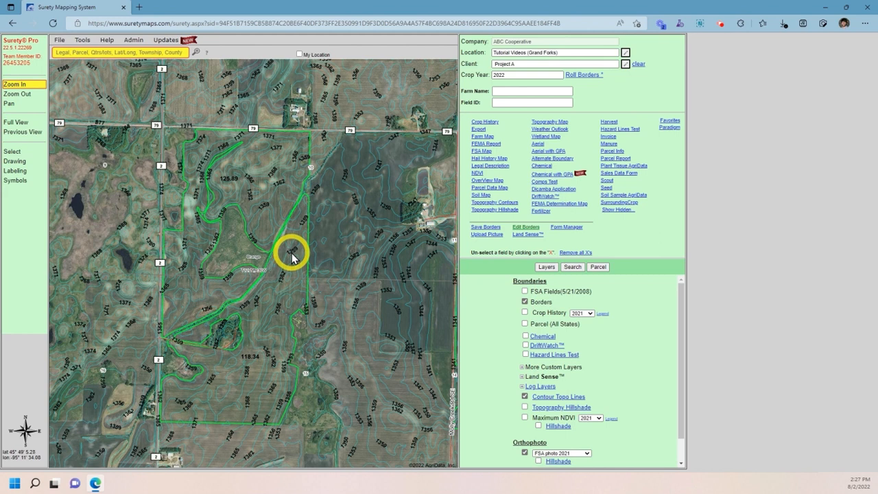
left_click(542, 398)
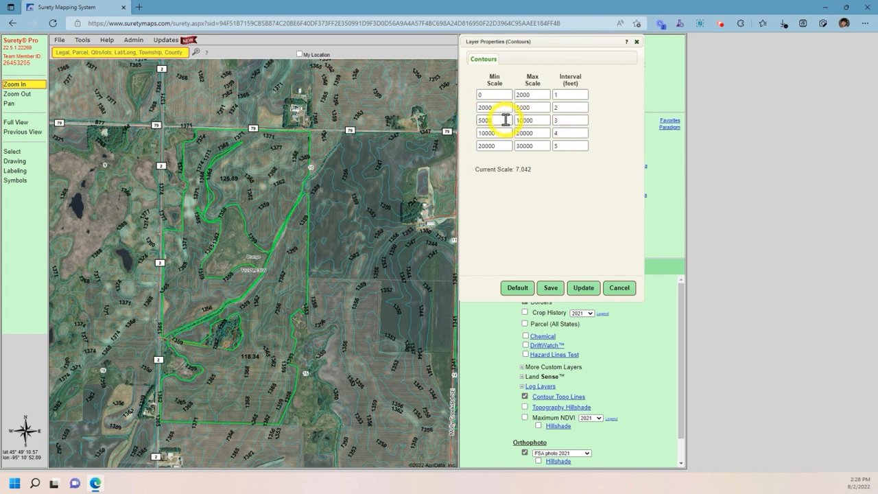
Step: Apply a 5 ft contour interval for the 5000–10000 scale, then restore default intervals
double_click(580, 120)
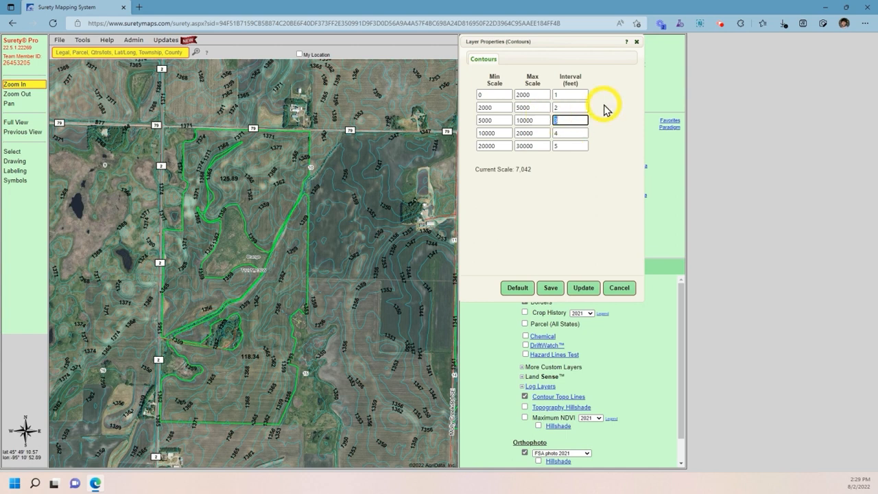
type("5")
left_click(577, 290)
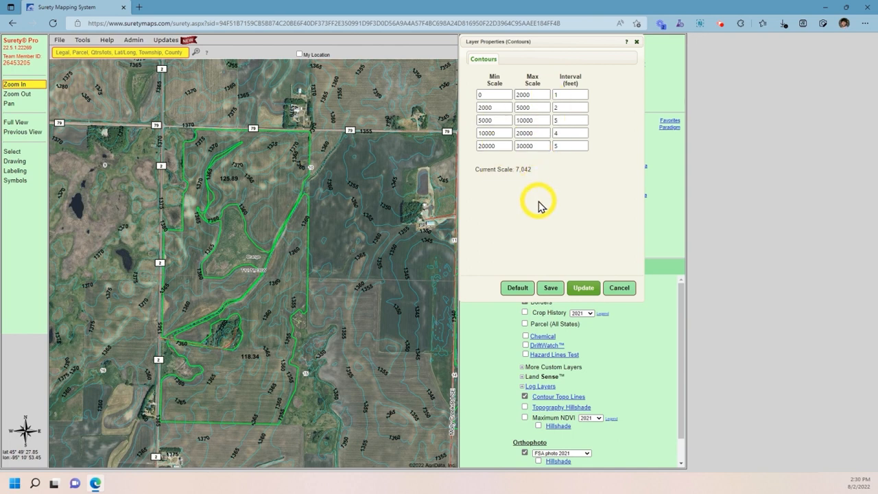
left_click(519, 286)
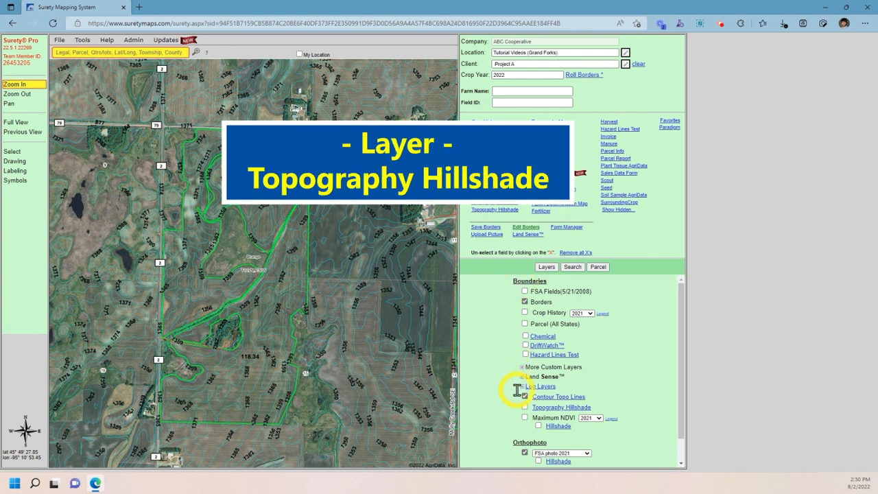
Step: Swap contour lines for Topography Hillshade and open its properties (60% opacity, 50 exaggeration)
left_click(525, 397)
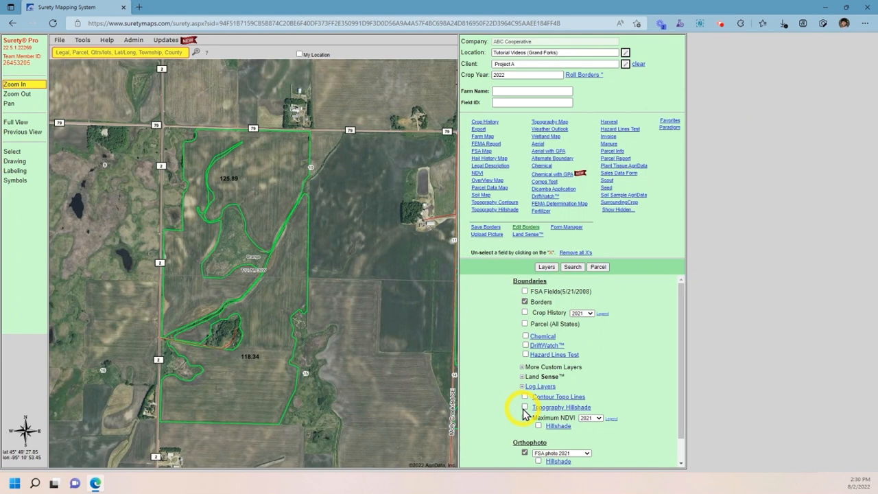
left_click(526, 408)
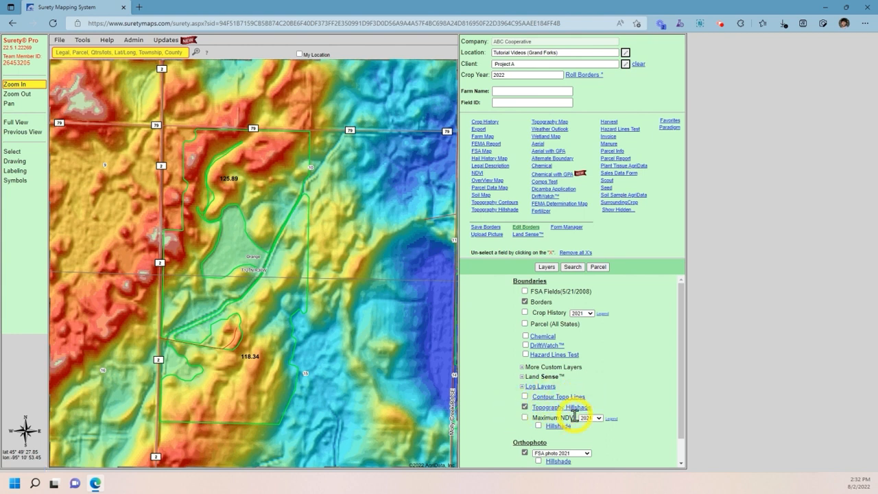
left_click(549, 409)
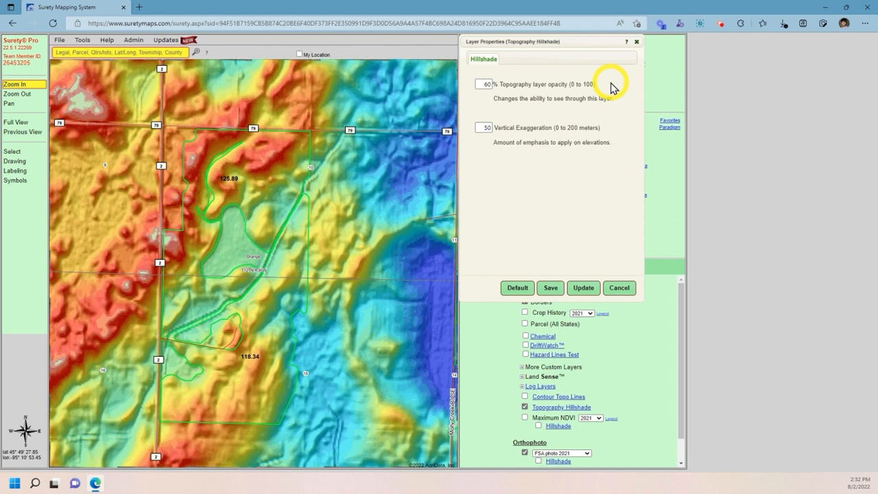
Step: Apply hillshade opacity of 100%, then change it to 20%
double_click(484, 84)
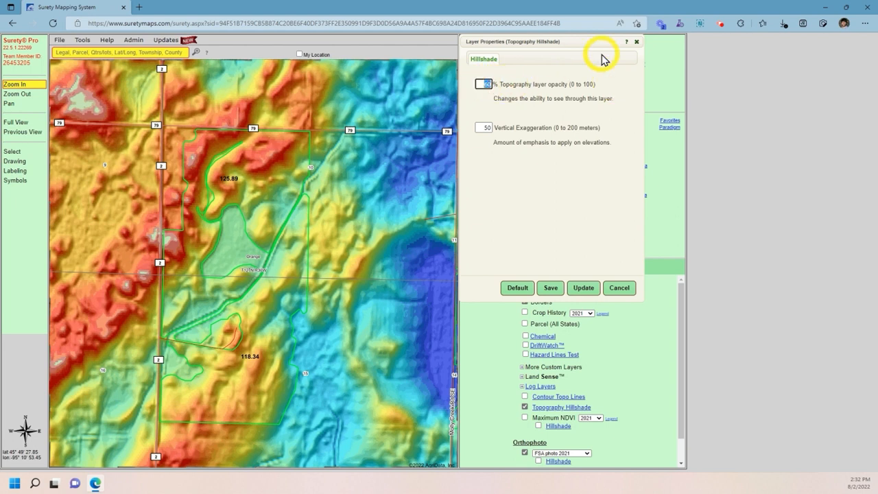
type("100")
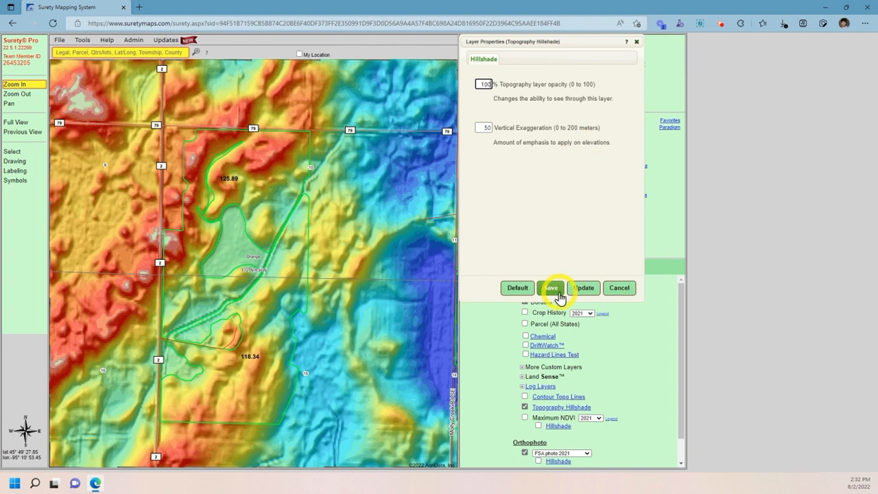
left_click(580, 295)
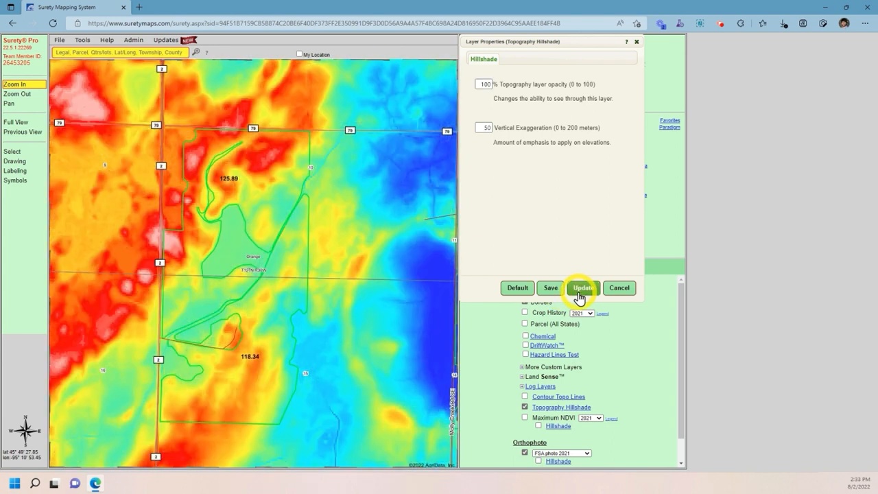
left_click(484, 85)
type("0")
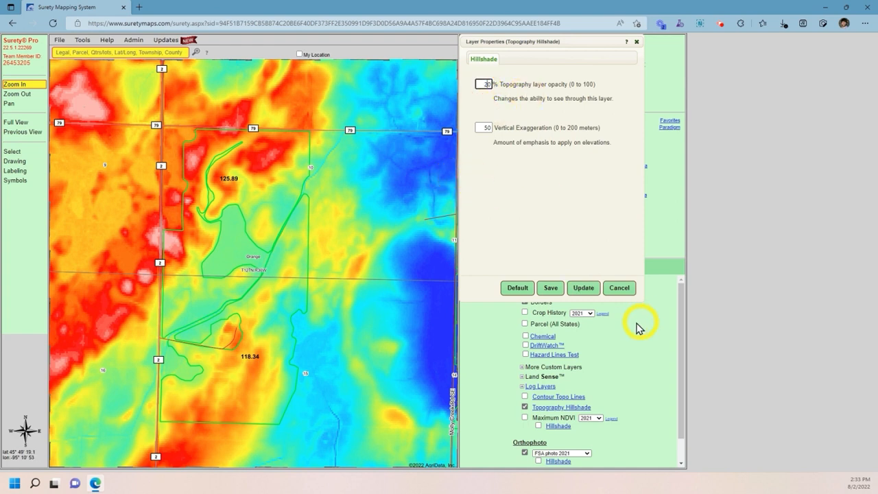
left_click(581, 289)
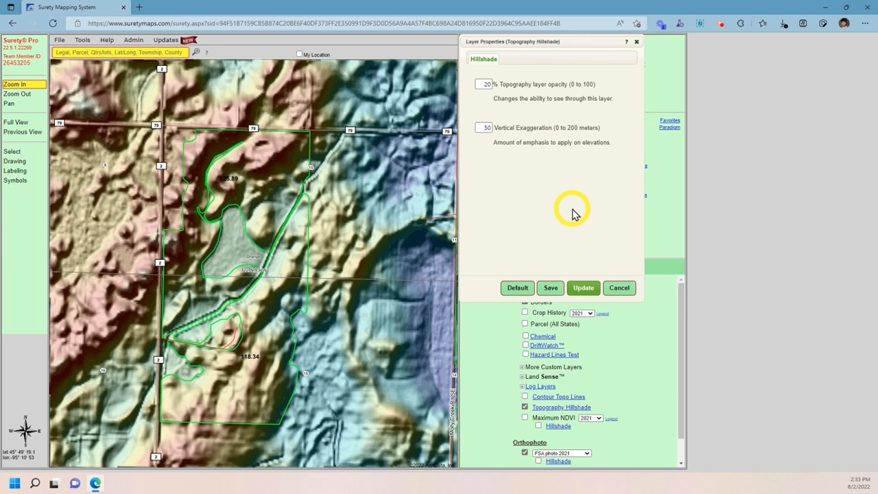
Step: Apply a vertical exaggeration of 10, then reset the hillshade to defaults
double_click(483, 129)
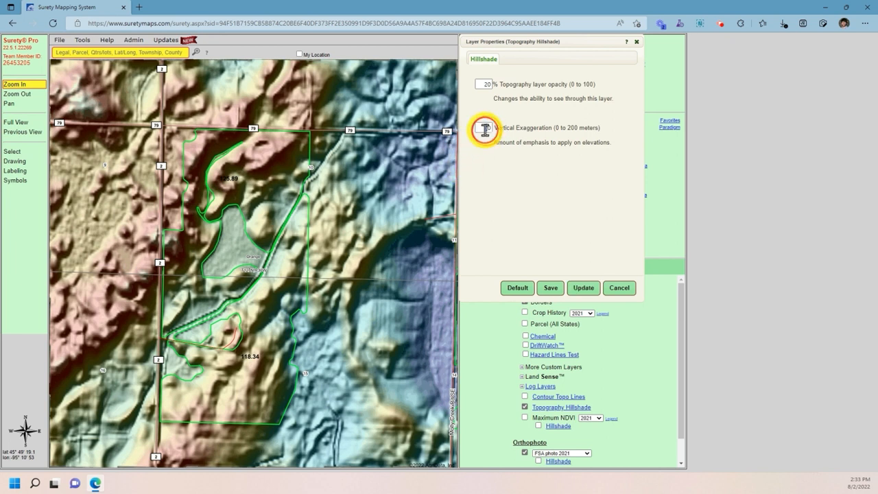
type("100")
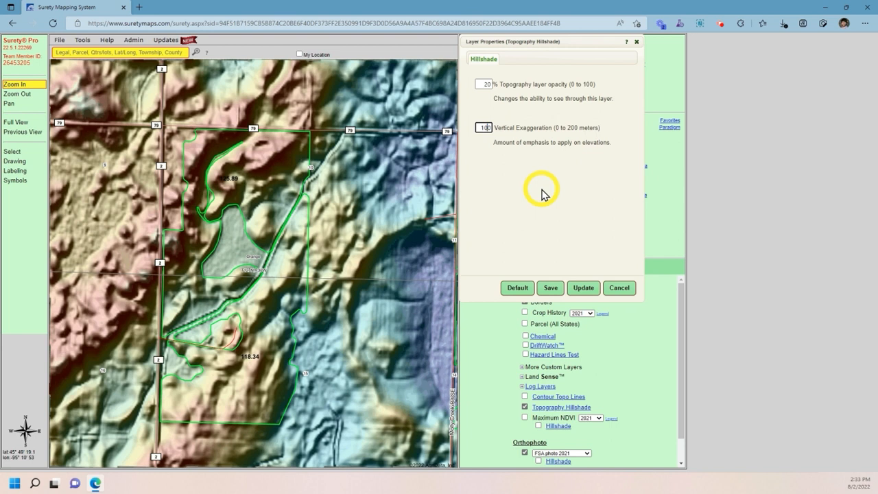
key("BackSpace")
left_click(588, 289)
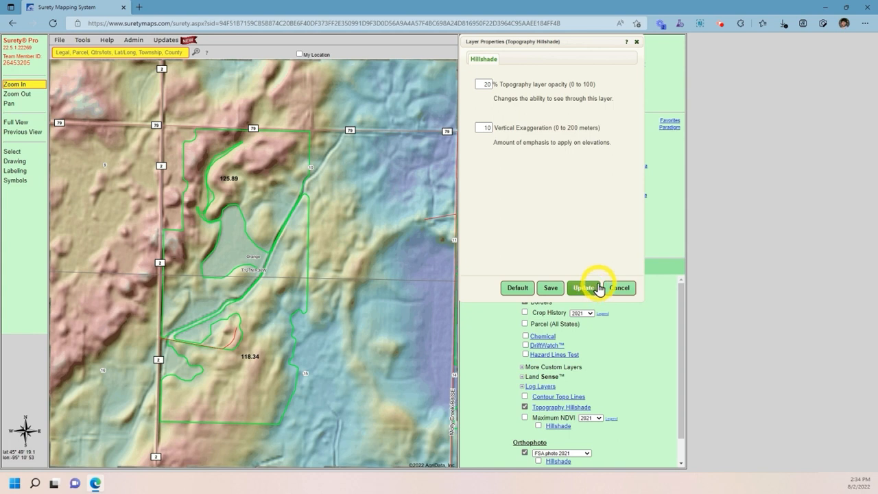
left_click(517, 288)
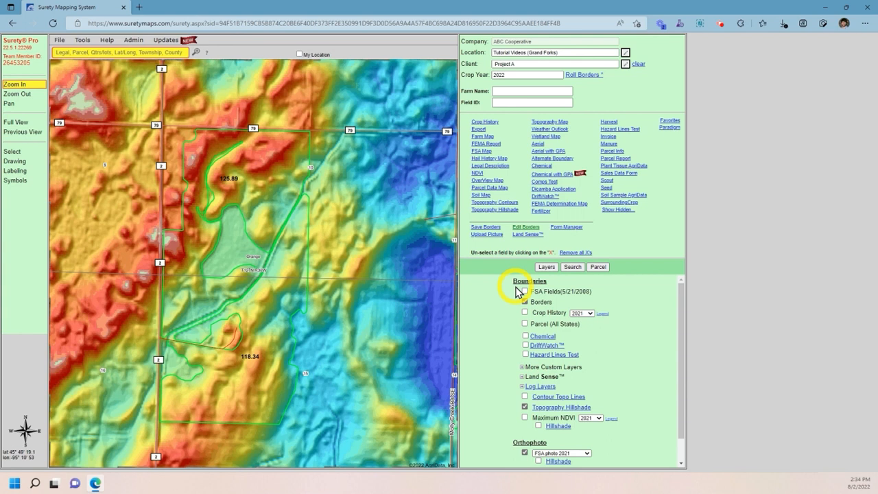
Step: Show contour lines over the hillshade, then switch the topography overlays off
left_click(526, 397)
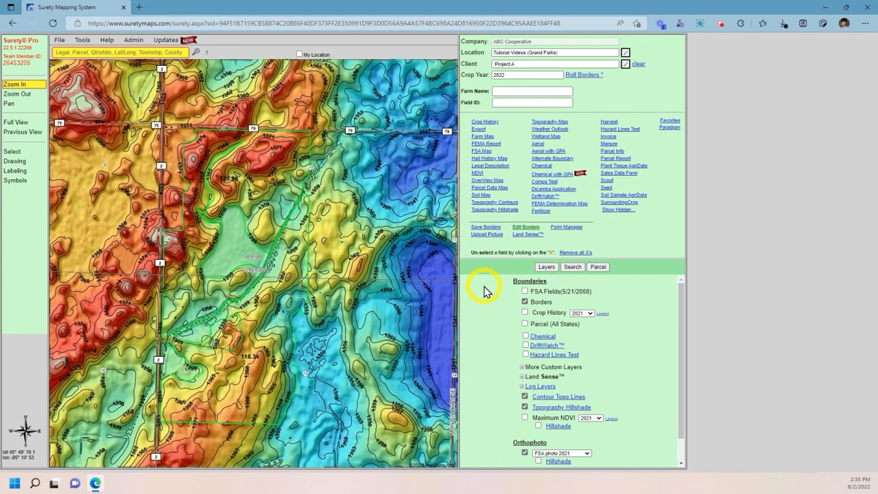
left_click(525, 396)
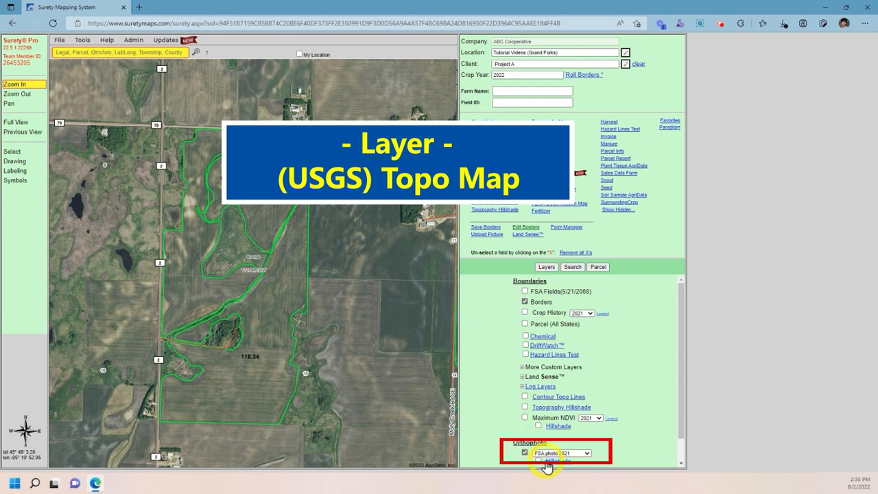
left_click(586, 454)
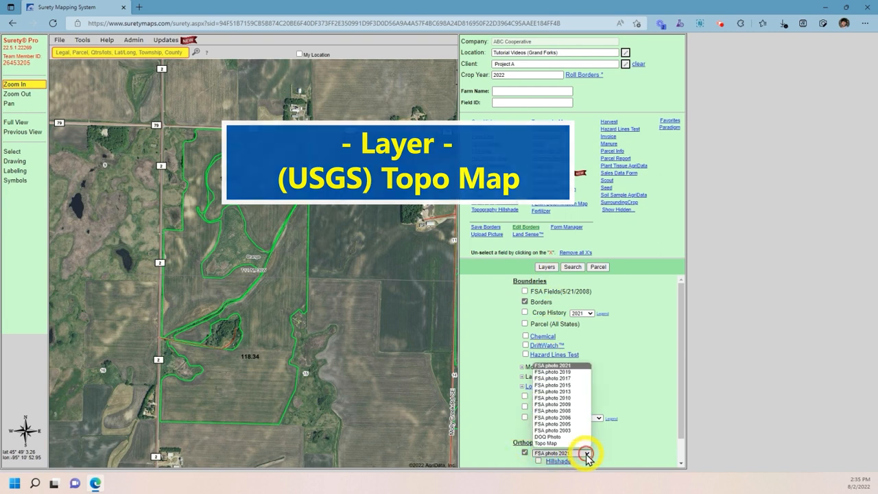
left_click(549, 444)
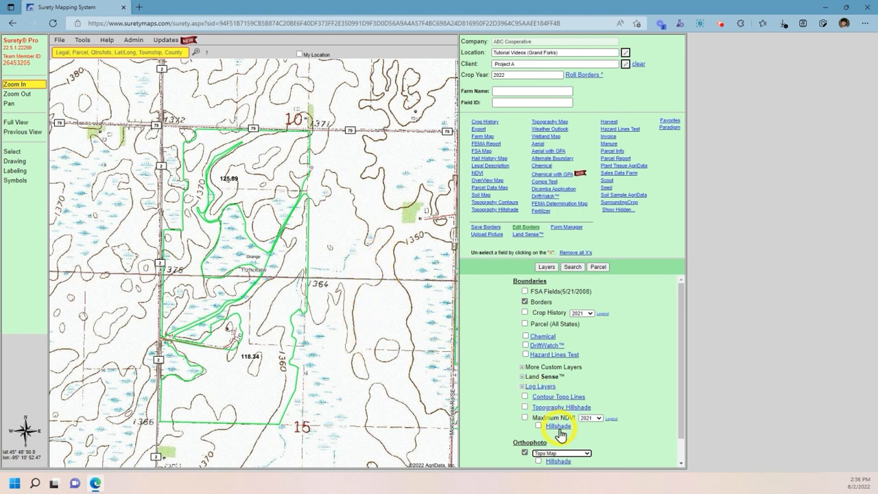
left_click(568, 452)
left_click(576, 365)
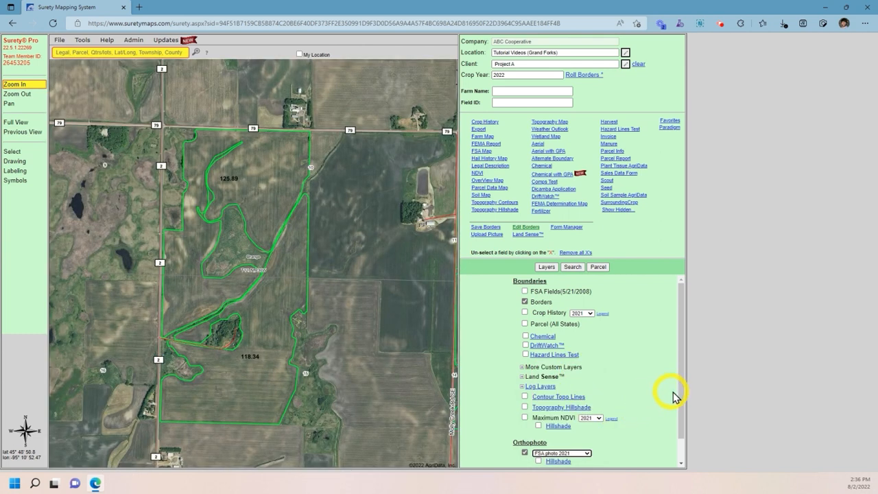
left_click_drag(682, 398, 682, 417)
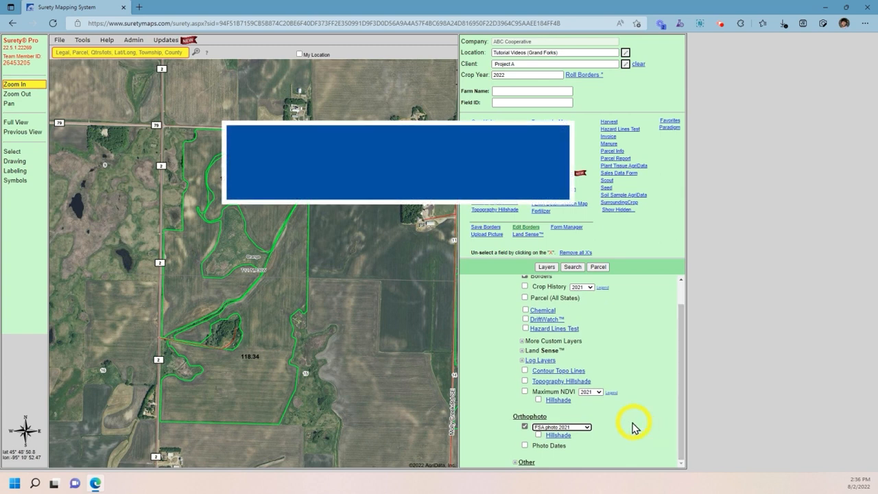
Step: Enable Hillshade under the FSA photo 2021 orthophoto layer
left_click(539, 435)
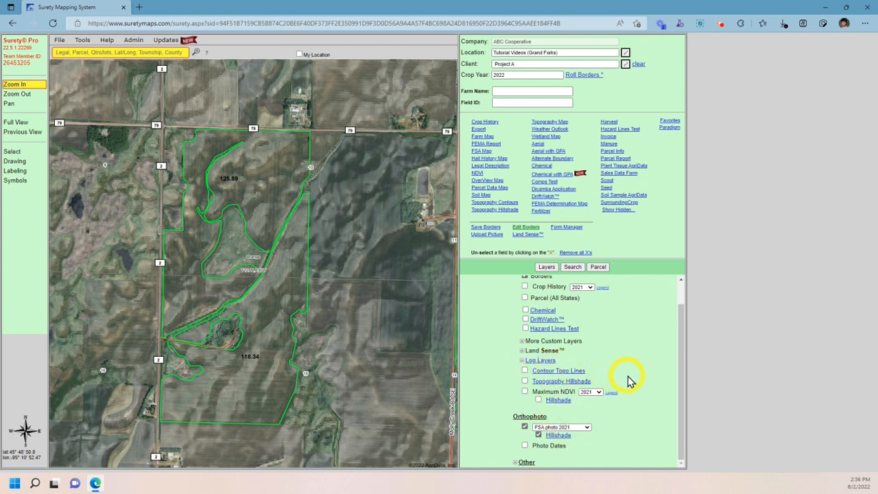
Step: Apply 50% opacity and vertical exaggeration 40 to the orthophoto hillshade, then restore defaults
left_click(560, 437)
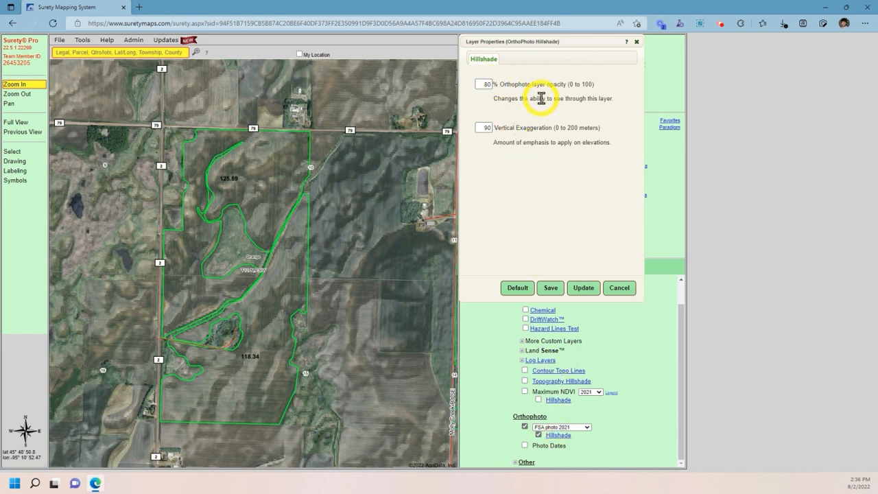
left_click(483, 84)
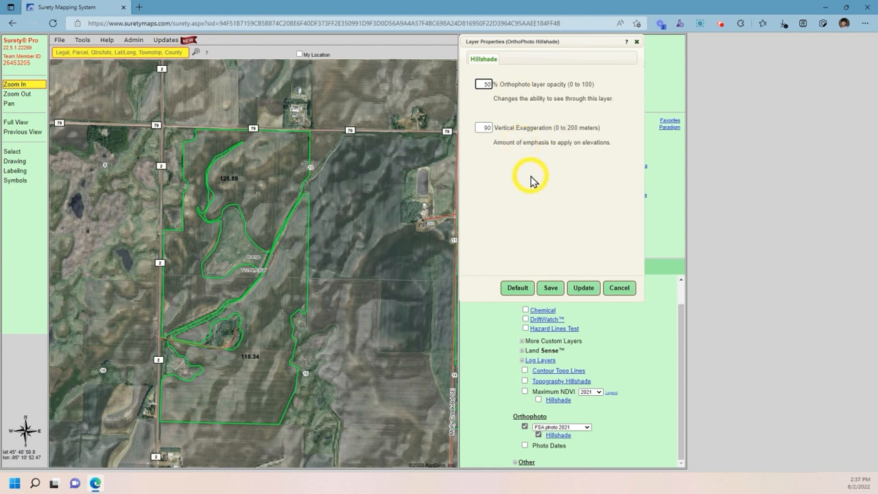
left_click(485, 129)
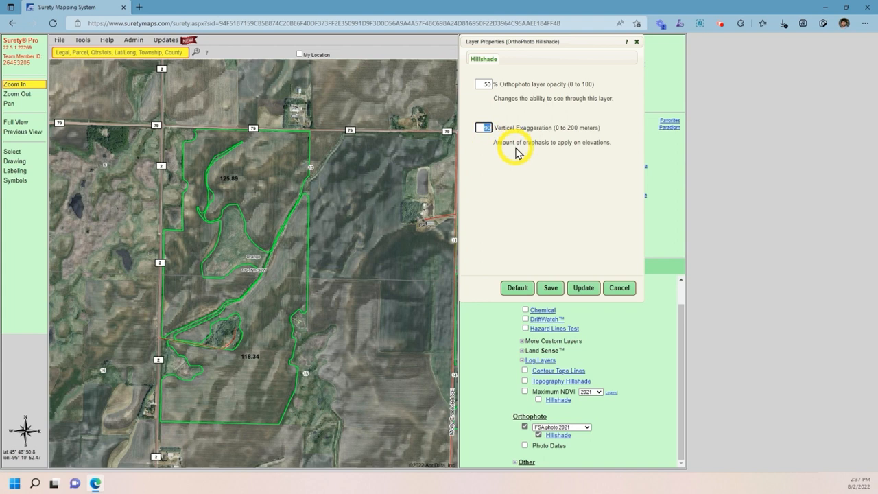
type("40")
left_click(574, 294)
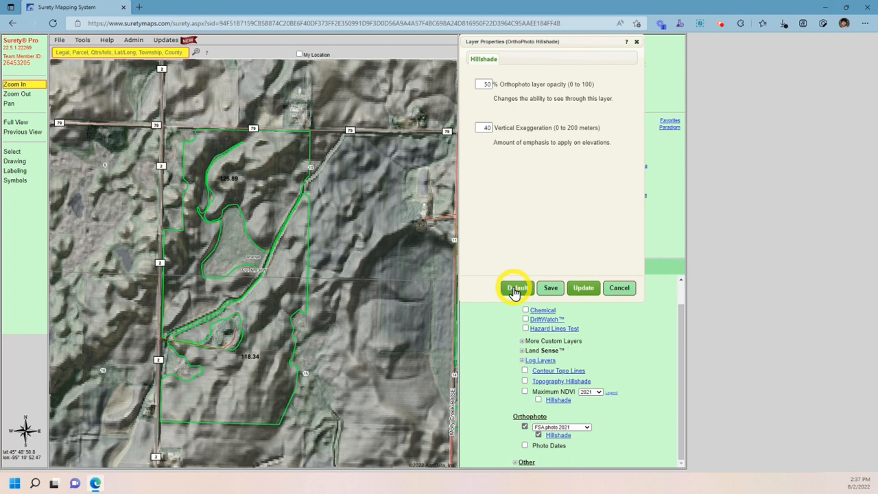
left_click(514, 289)
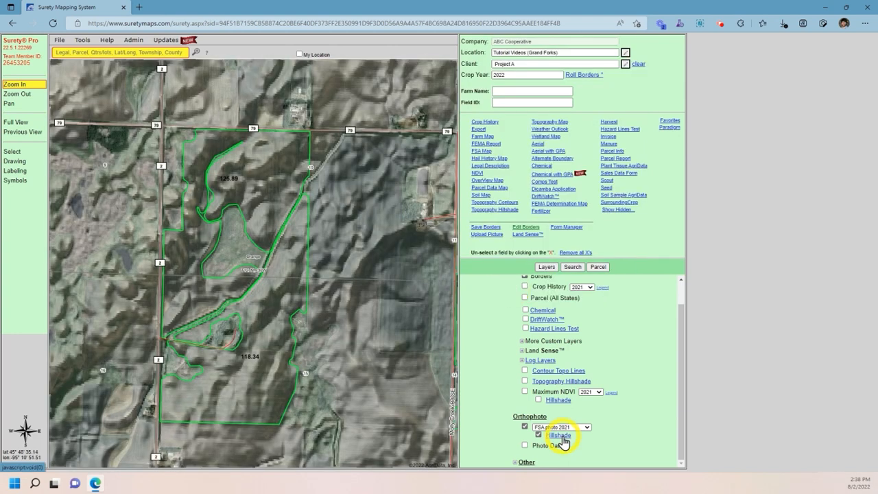
Step: Apply and save 75% opacity for the orthophoto hillshade
left_click(562, 439)
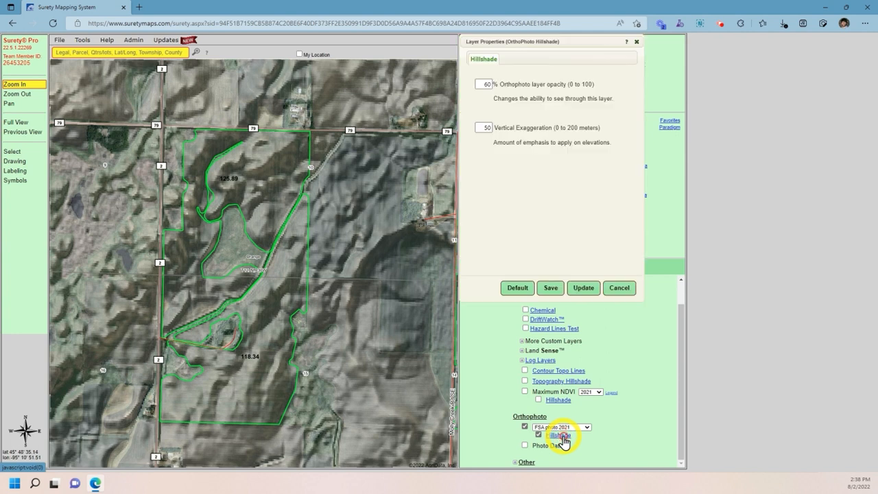
double_click(483, 83)
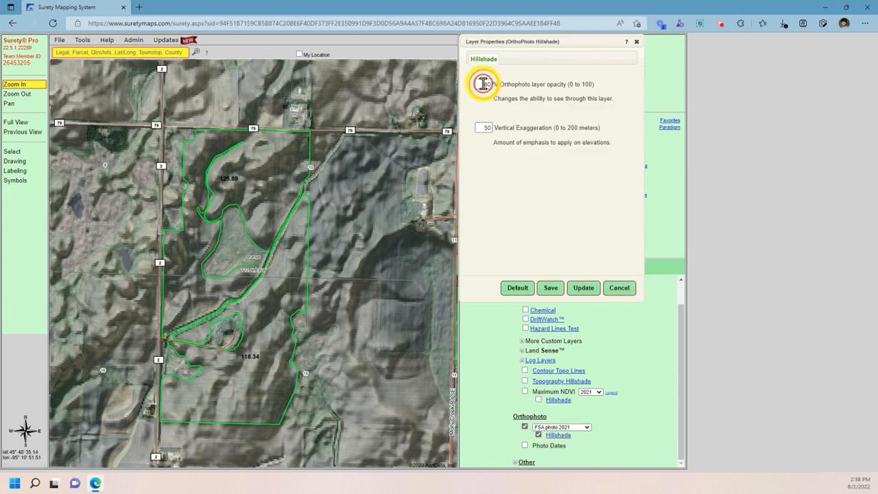
type("75")
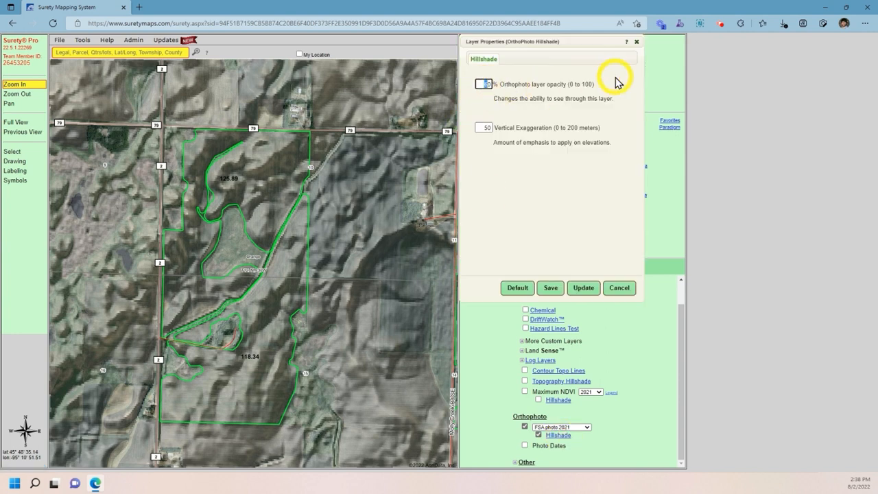
left_click(581, 291)
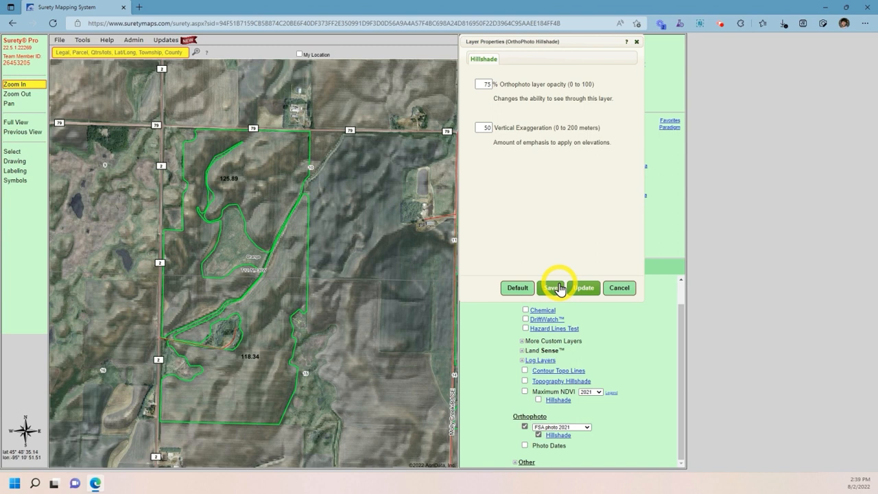
left_click(553, 288)
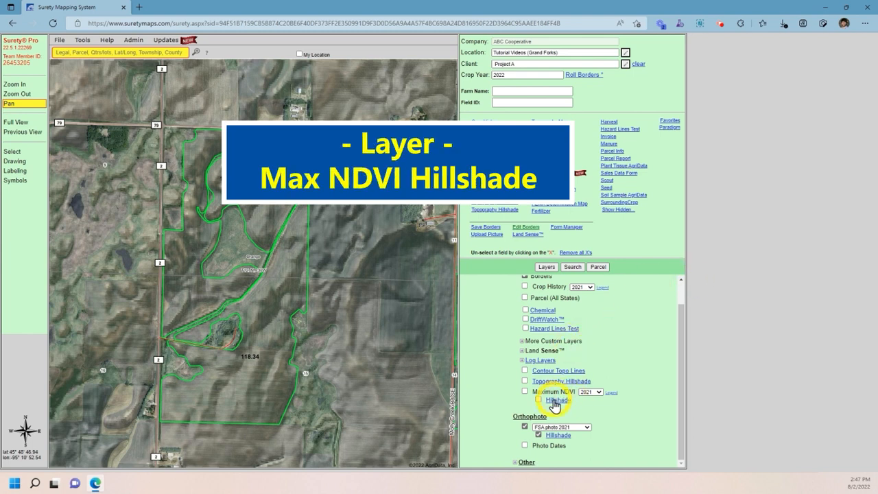
Step: Turn off orthophoto hillshade and enable Maximum NDVI 2021 with its Hillshade
left_click(538, 434)
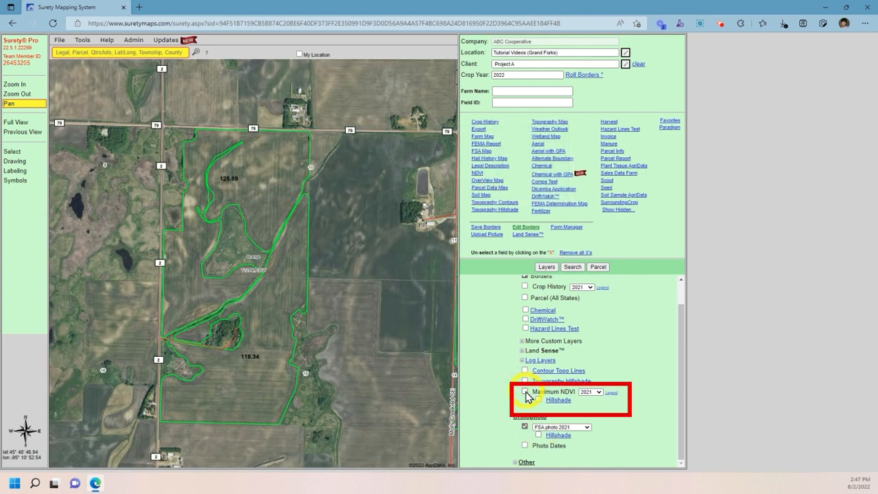
left_click(525, 392)
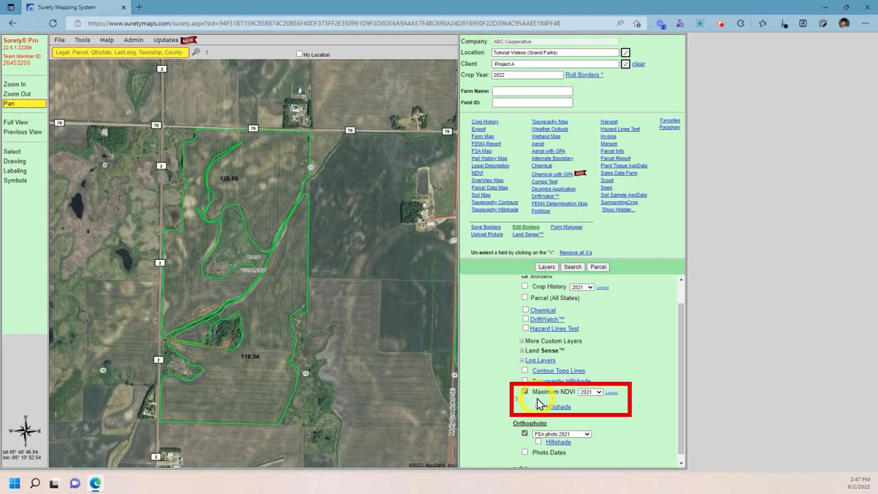
left_click(538, 406)
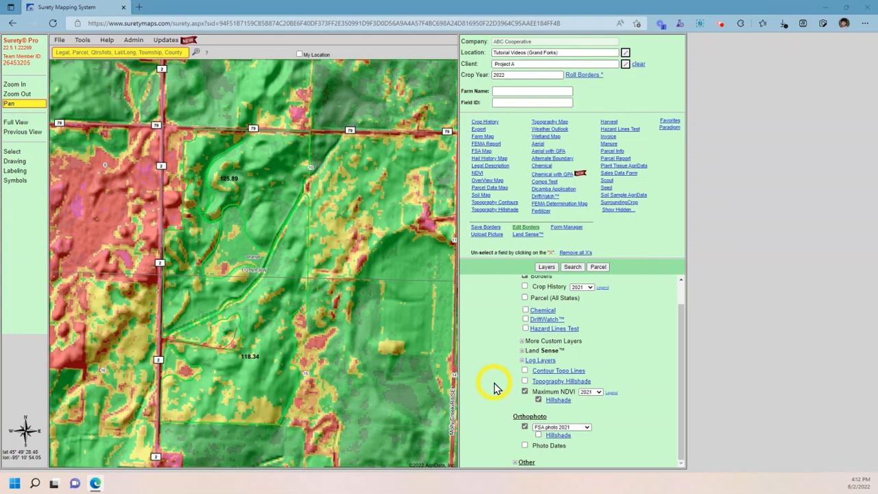
Step: Save the NDVI hillshade layer properties with 45% opacity and vertical exaggeration 20
left_click(557, 402)
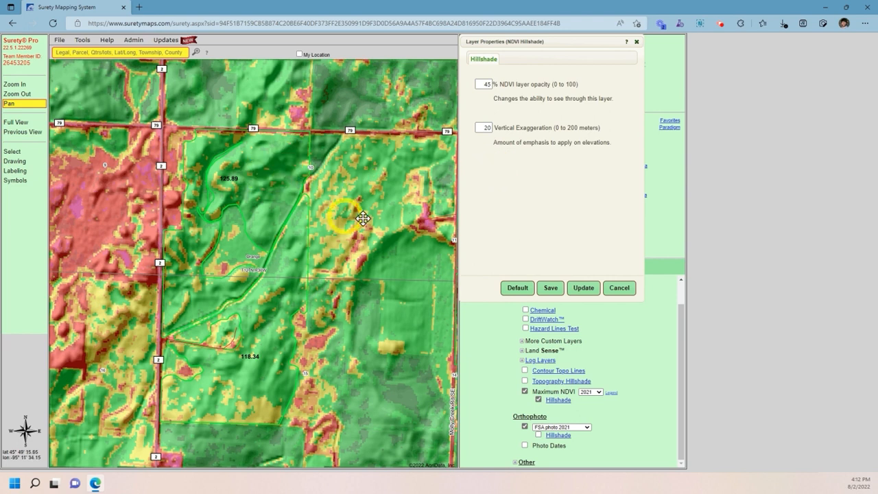
left_click(550, 287)
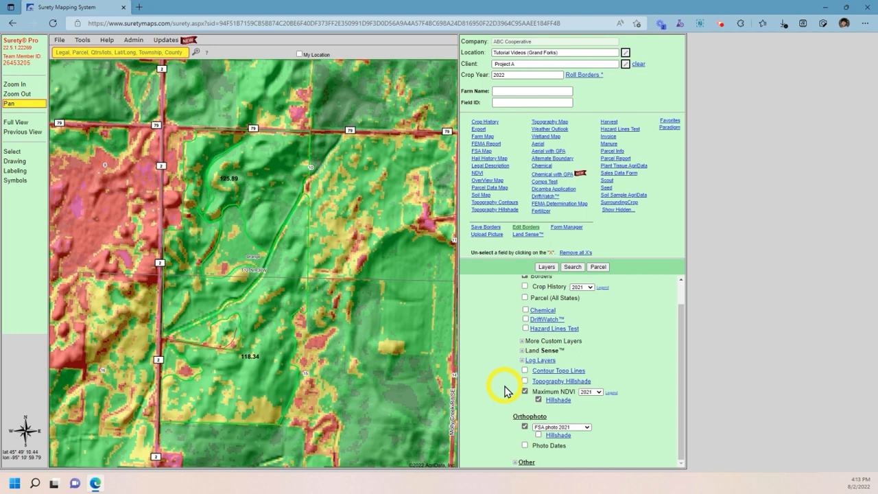
Step: Hide the Maximum NDVI layer, pan the aerial map east to the 62.32 field, and start selecting
left_click(525, 391)
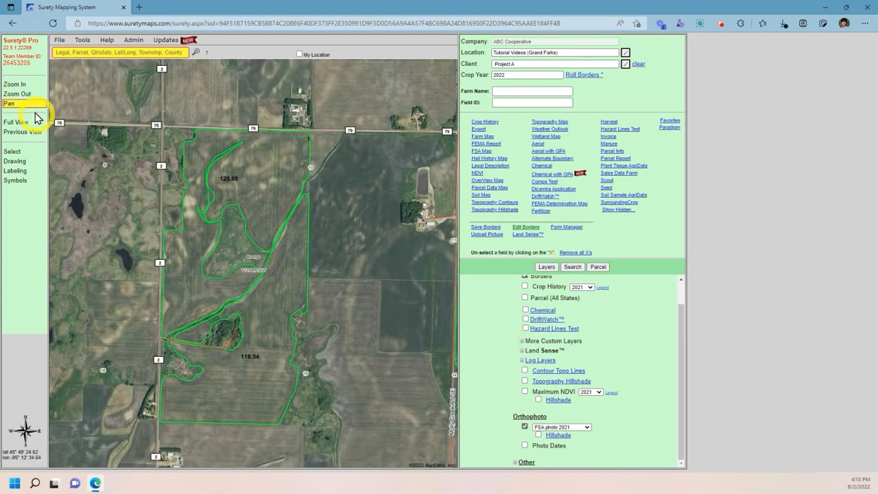
left_click_drag(410, 283, 125, 257)
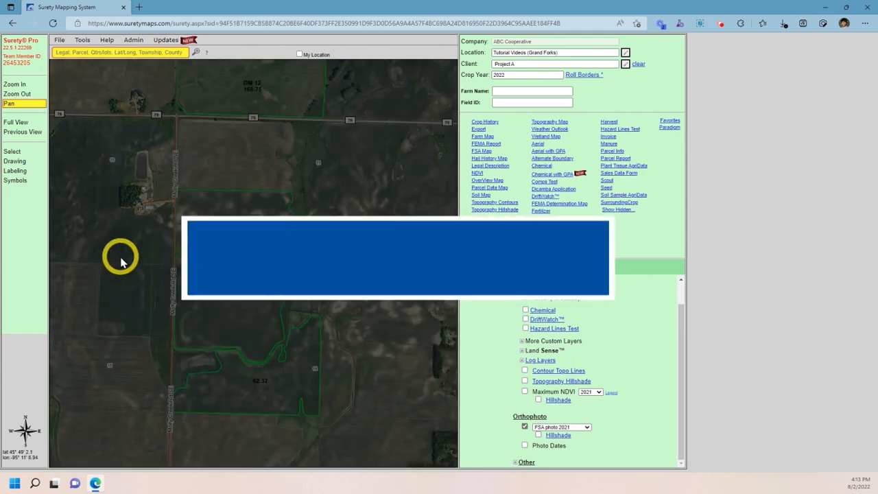
left_click(12, 151)
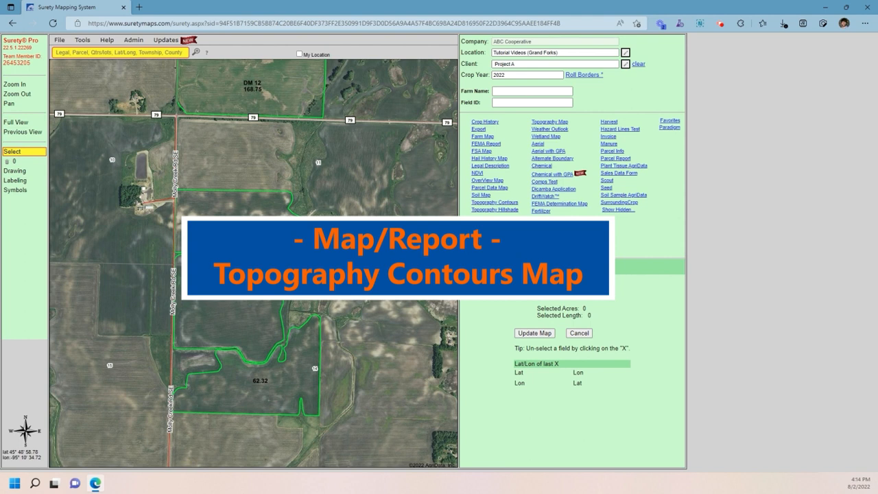
Step: Zoom to fields 128.10 and 62.32, select both, and generate their Topography Contours report
left_click(17, 84)
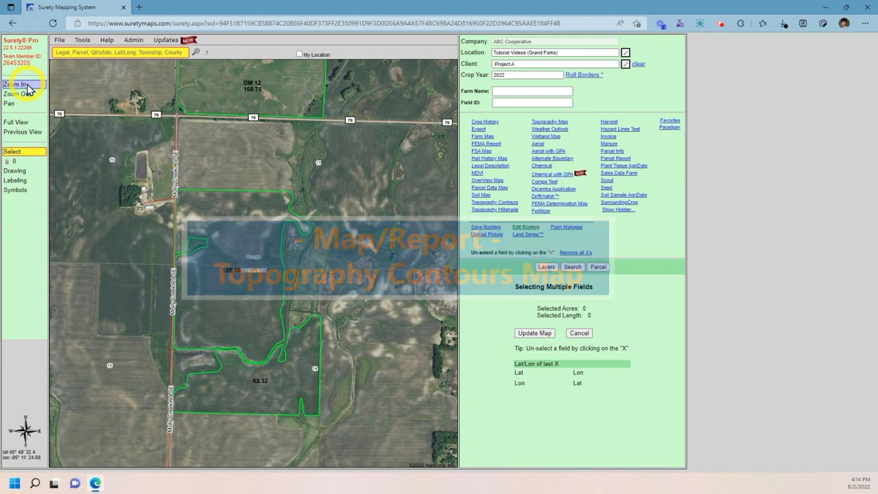
left_click_drag(137, 163, 360, 438)
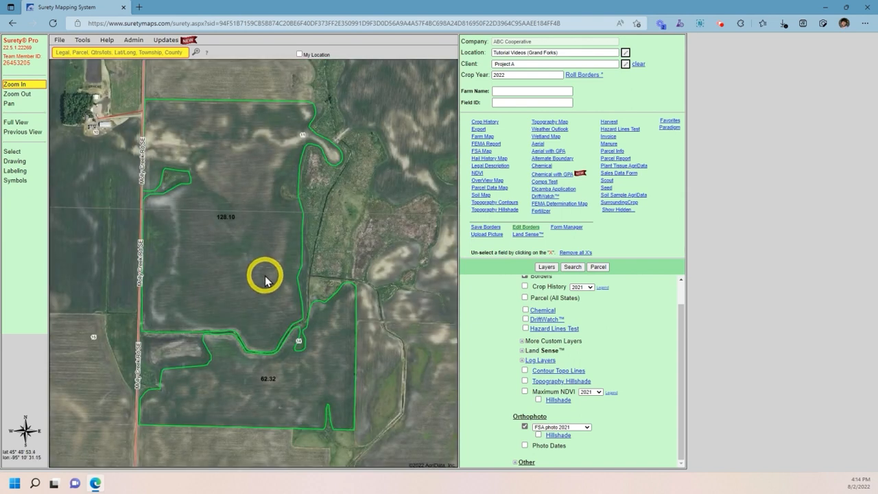
left_click(38, 152)
left_click(211, 219)
left_click(267, 383)
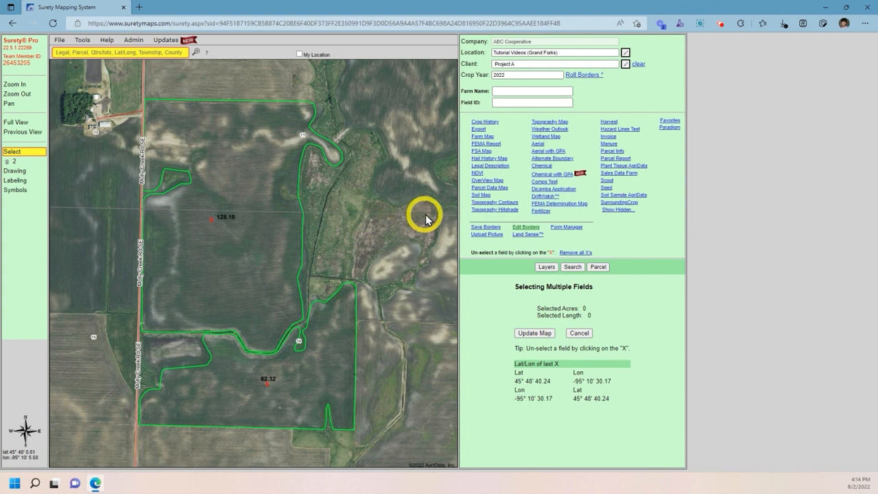
left_click(485, 204)
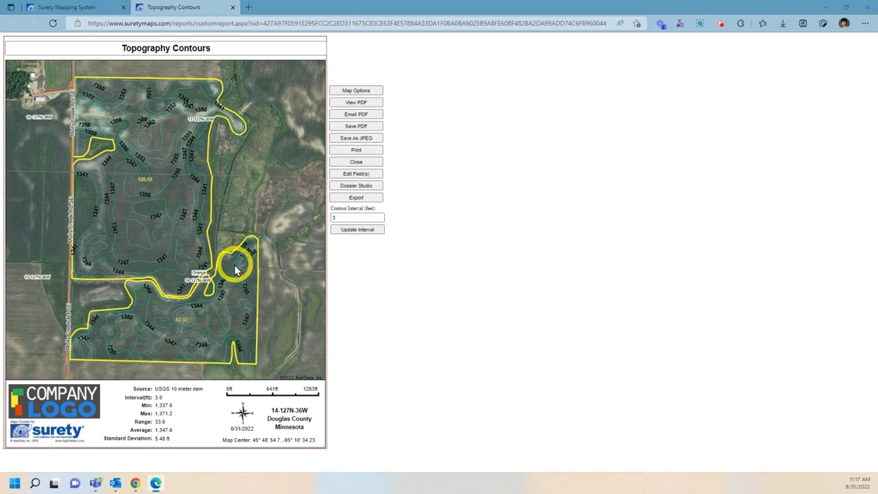
Step: Change the Topography Contours interval to 5 feet and redraw the contours
left_click(337, 216)
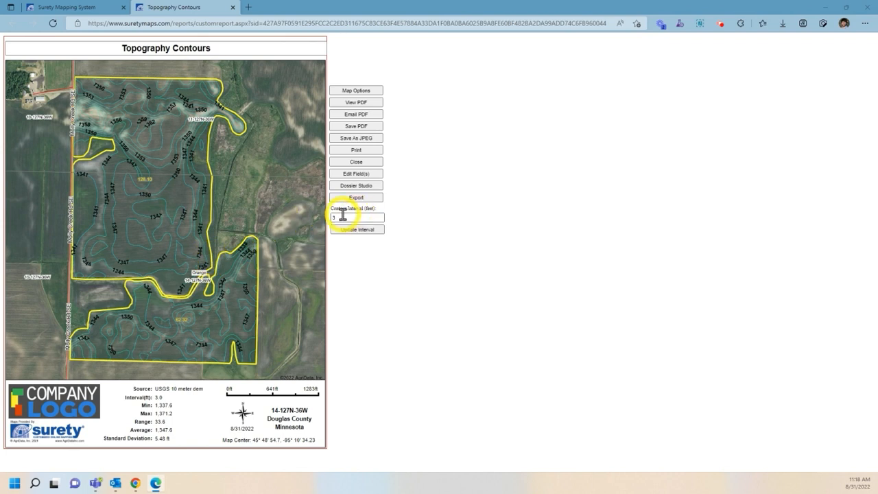
type("3")
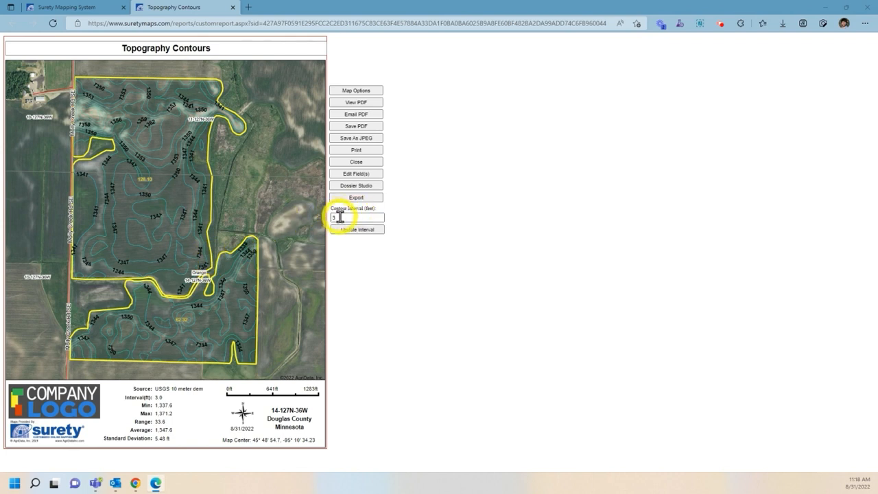
double_click(339, 217)
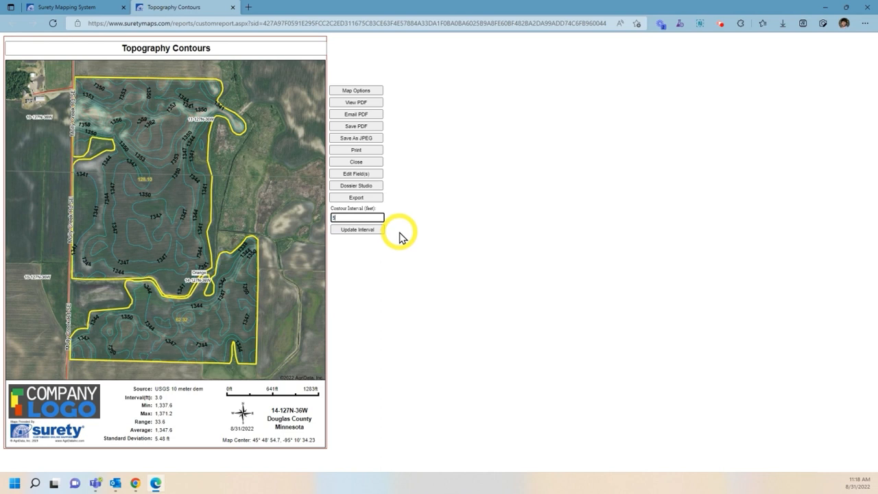
left_click(378, 230)
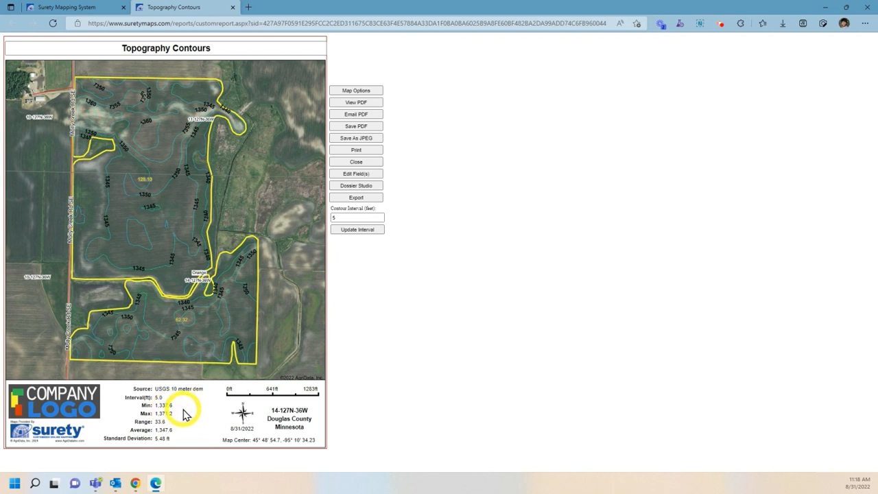
Step: Append ' - Test' to the report title and bring up its Map Options dialog
left_click(232, 48)
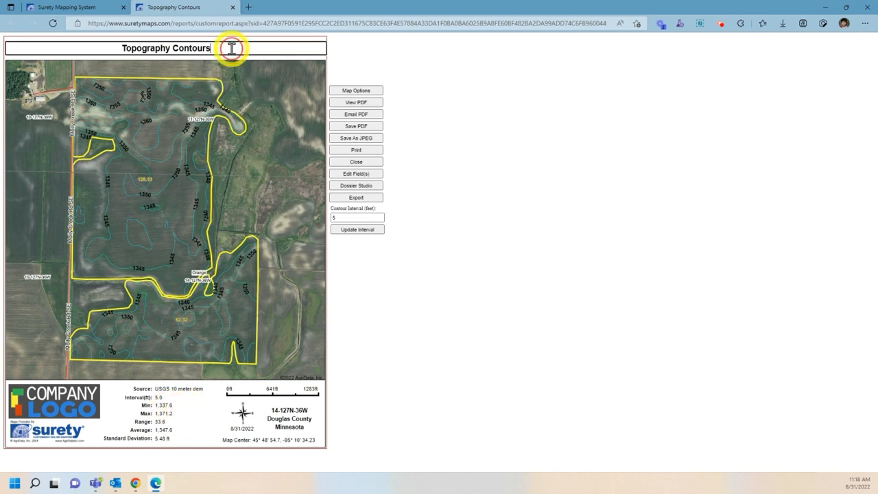
type("-")
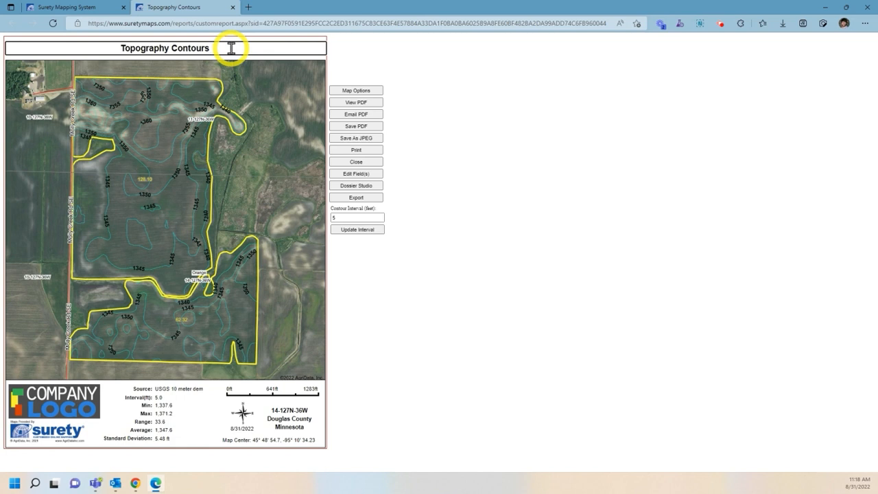
type(" Test")
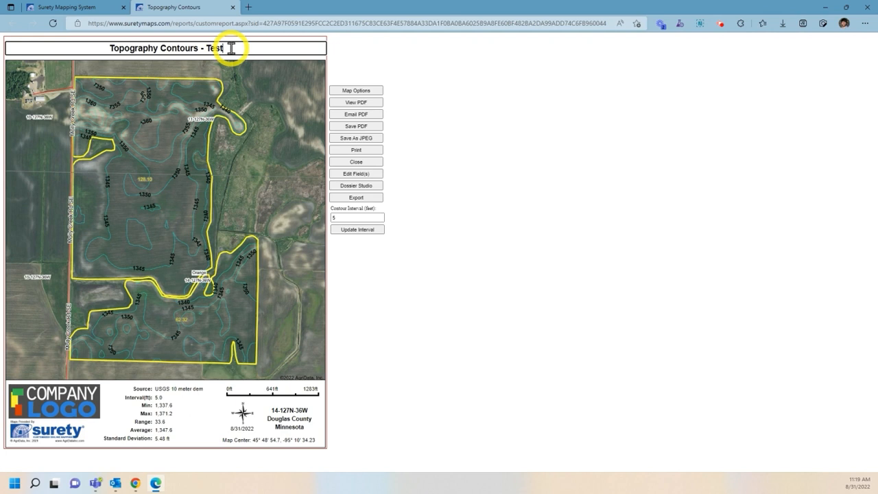
left_click(356, 90)
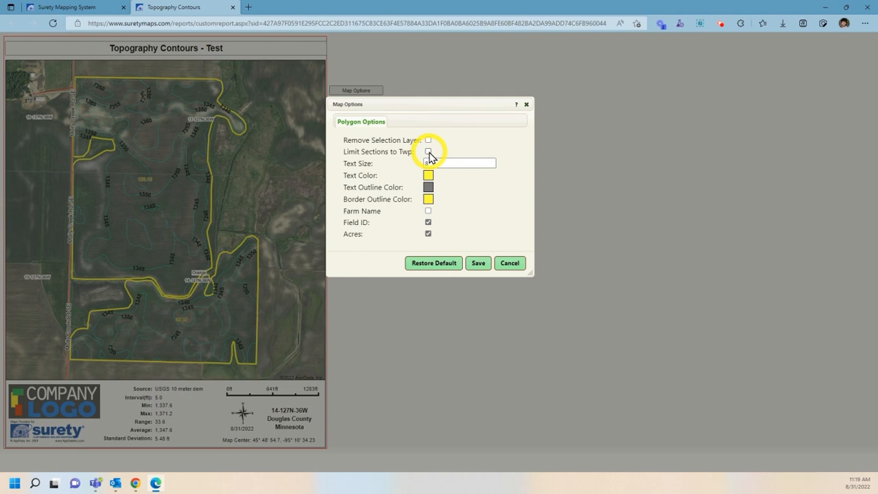
Step: Save the Map Options settings and close the Topography Contours report
left_click(479, 264)
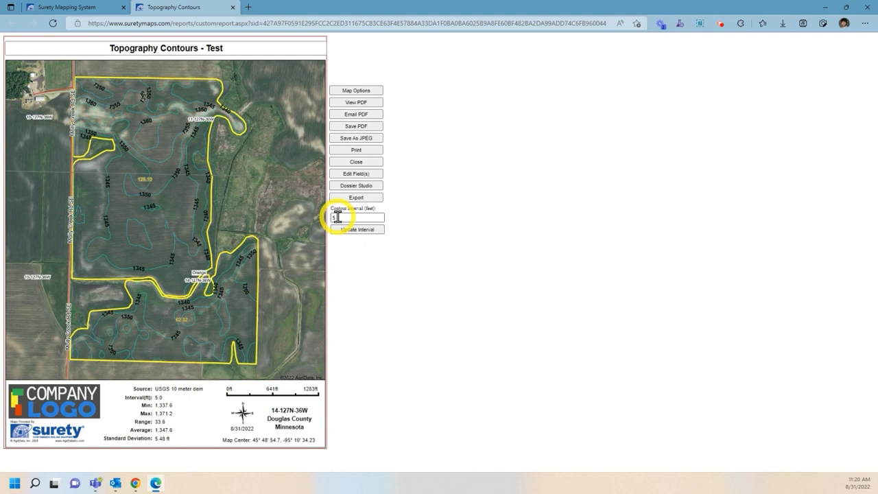
left_click(350, 162)
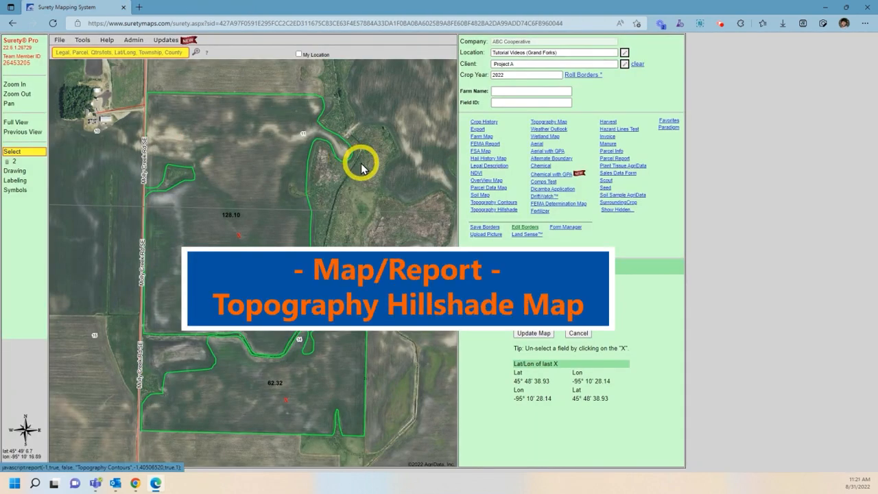
Step: Generate the Topography Hillshade report, redraw it at a 2-foot contour interval, and close it
left_click(490, 210)
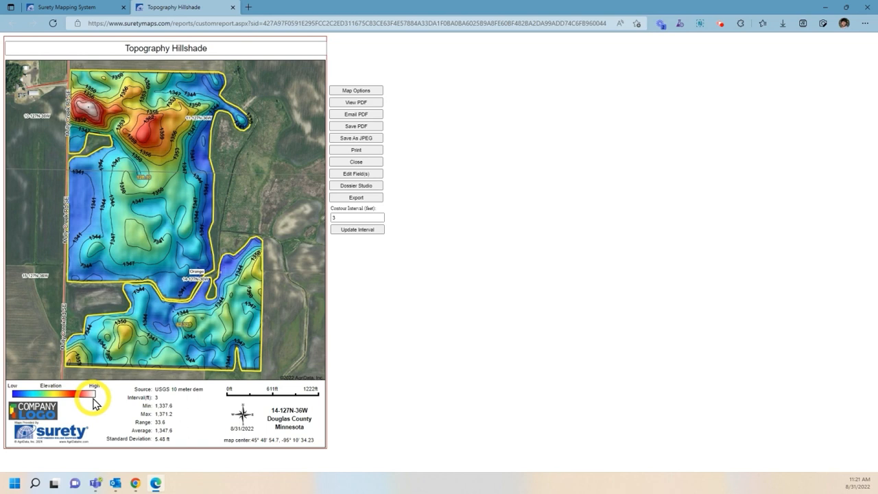
double_click(338, 217)
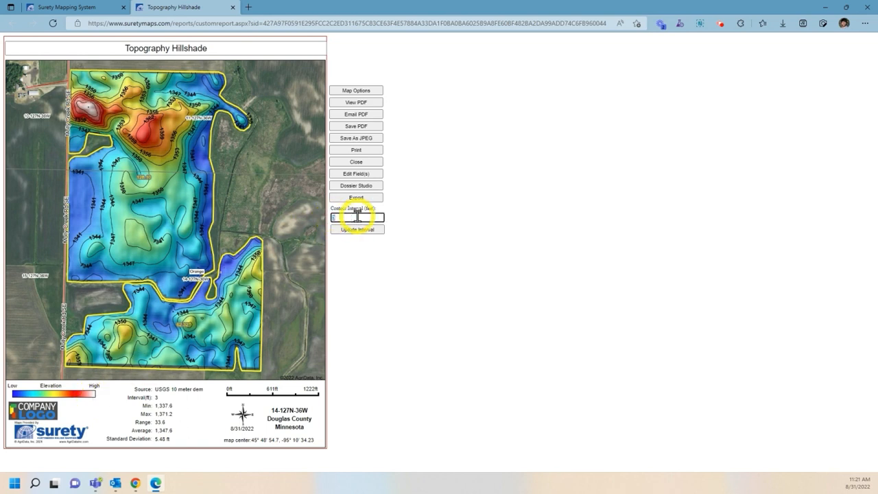
type("2")
left_click(372, 234)
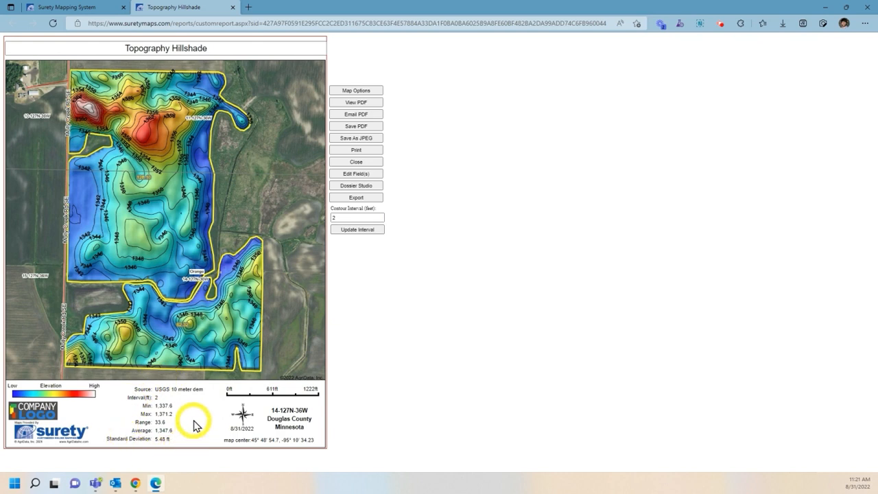
left_click(363, 162)
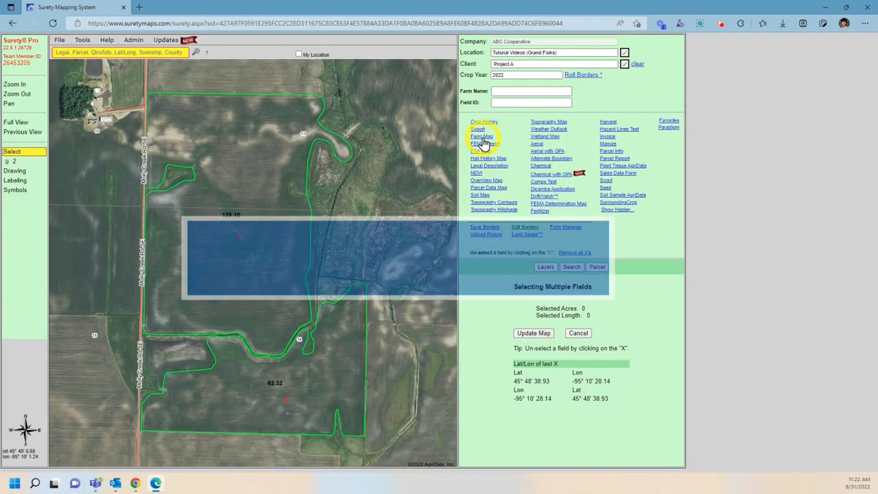
Step: Open the Topography Map report and review its Map Options, cancelling without changes
left_click(547, 125)
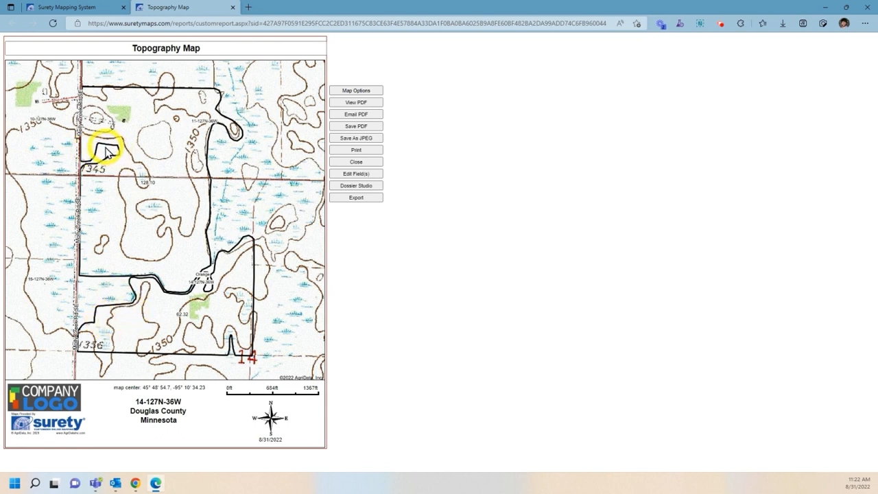
left_click(353, 90)
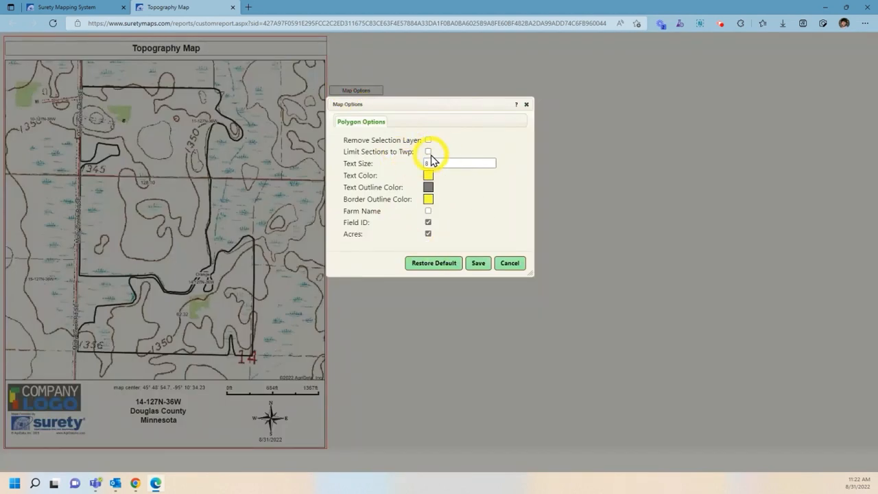
left_click(511, 264)
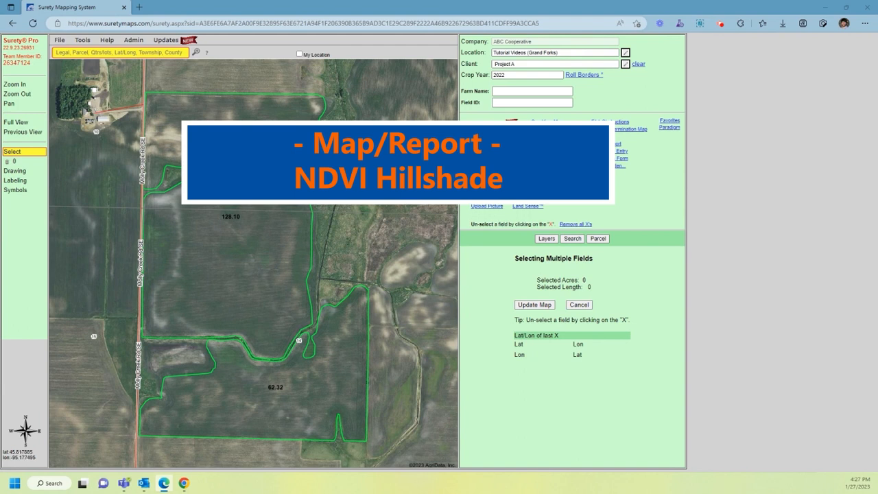
Step: Add field 128.10 to the selection and generate the Hillshade Maximum NDVI 2022 report
left_click(215, 242)
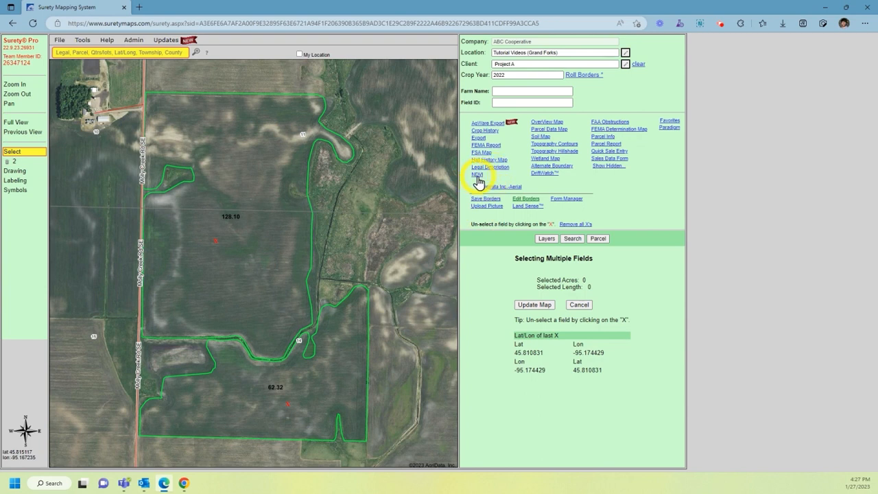
left_click(478, 176)
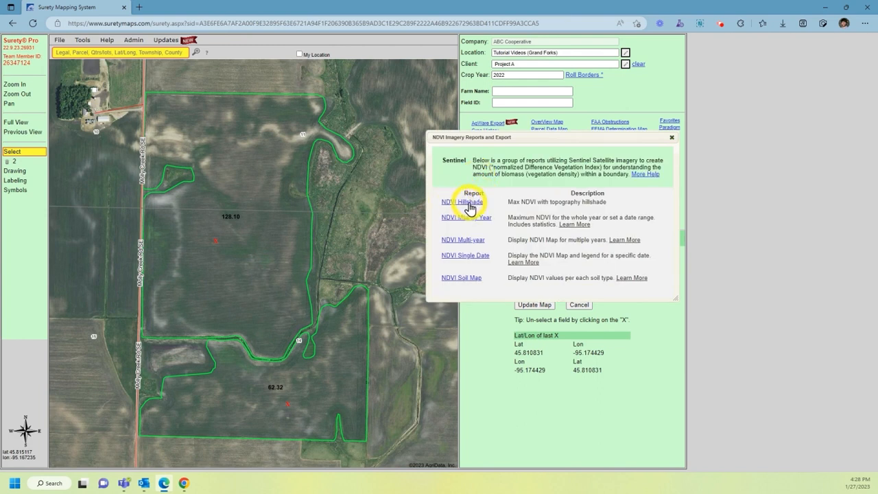
left_click(469, 205)
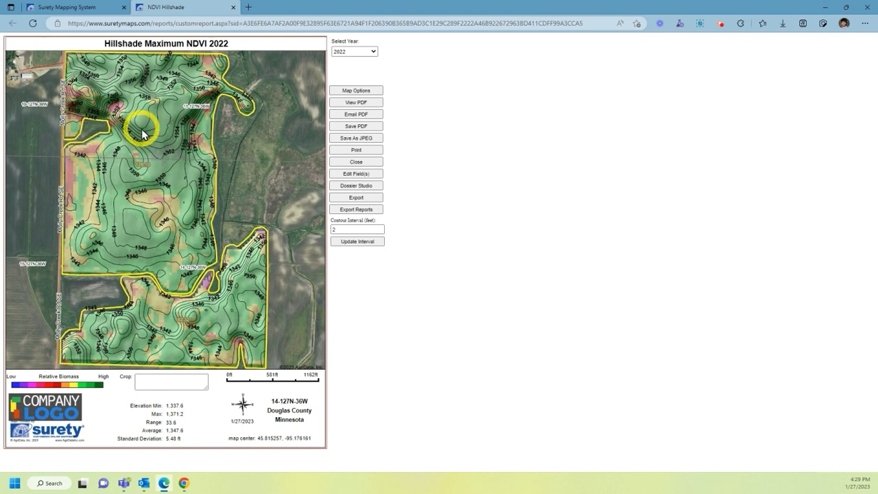
Step: Switch the NDVI hillshade report to year 2020 and redraw it at a 5-foot contour interval
left_click(364, 53)
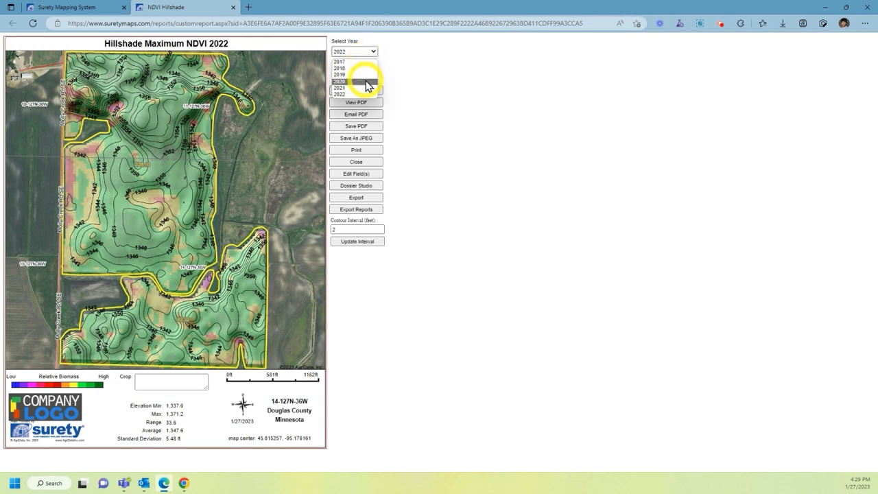
left_click(367, 82)
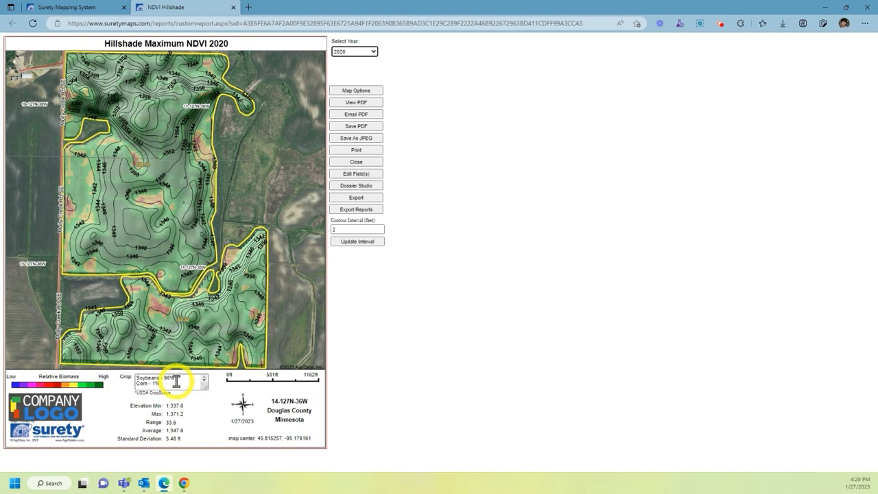
left_click(343, 229)
key("BackSpace")
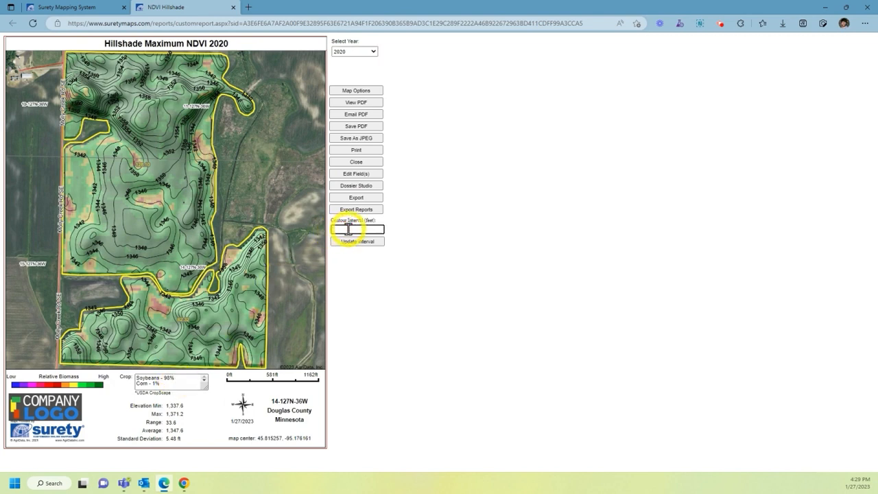
type("5")
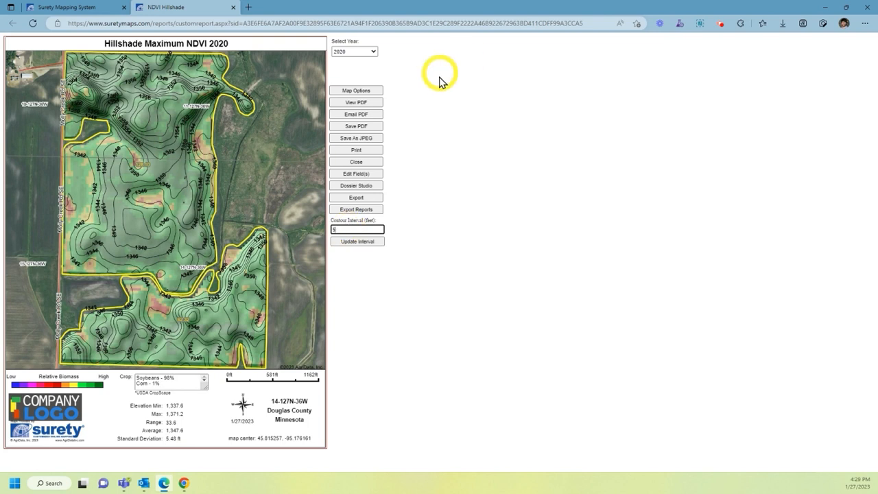
left_click(369, 243)
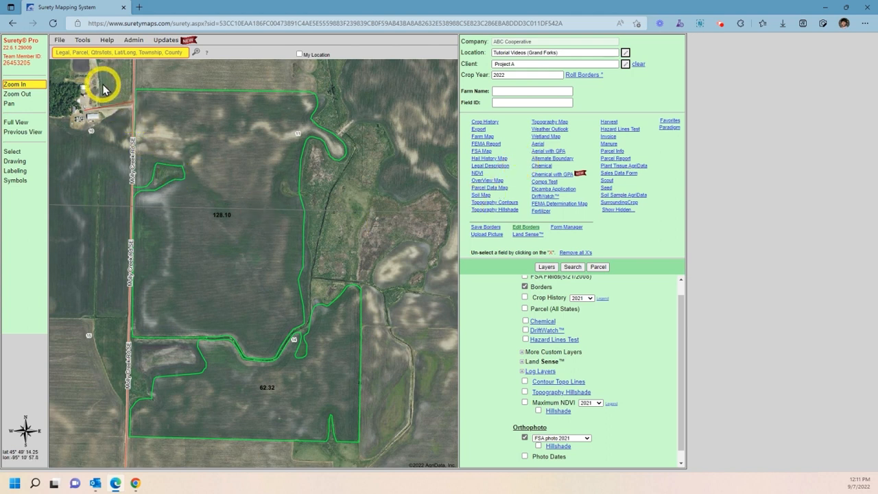
left_click(106, 40)
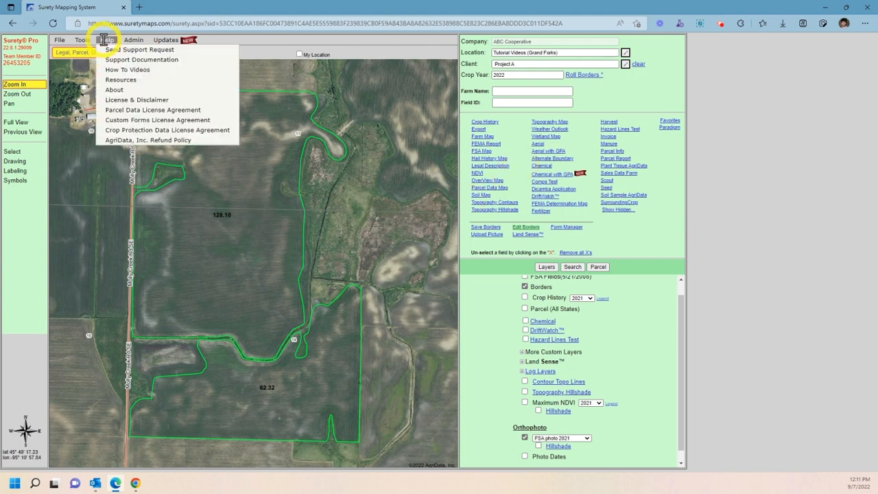
left_click(114, 68)
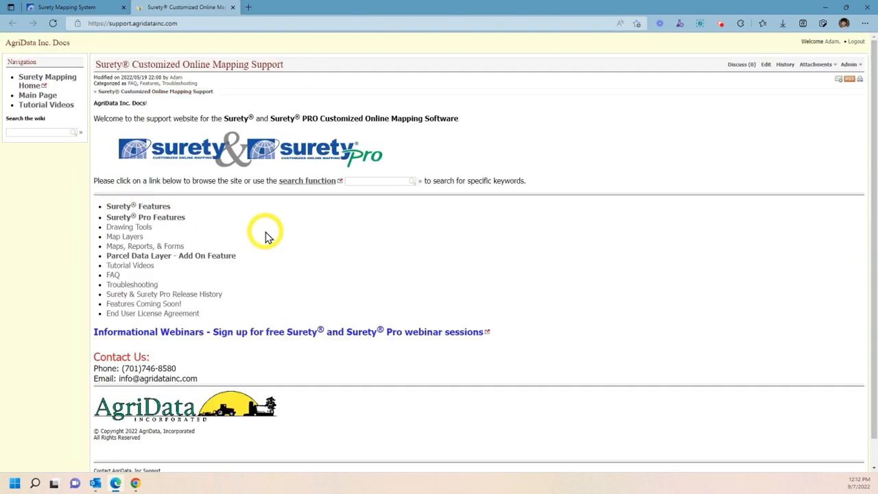
left_click(232, 7)
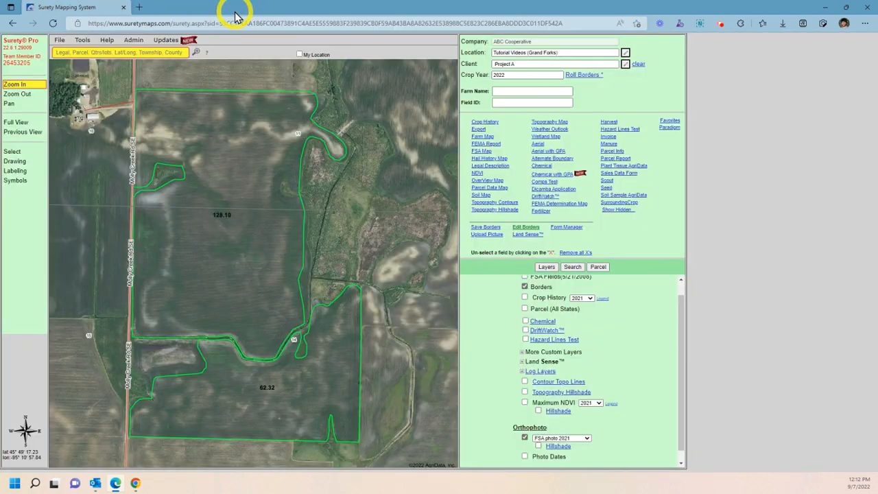